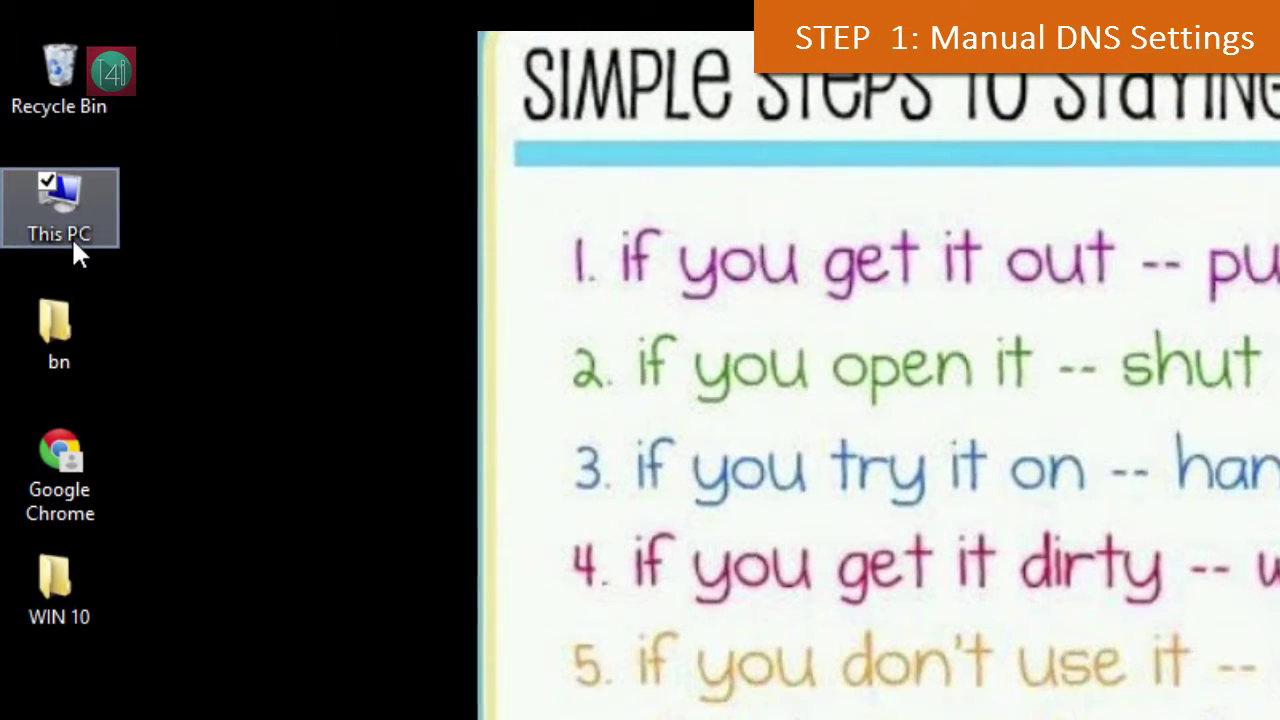
# Open the Network and Sharing Center by way of This PC's system properties.
pyautogui.rightClick(74, 245)
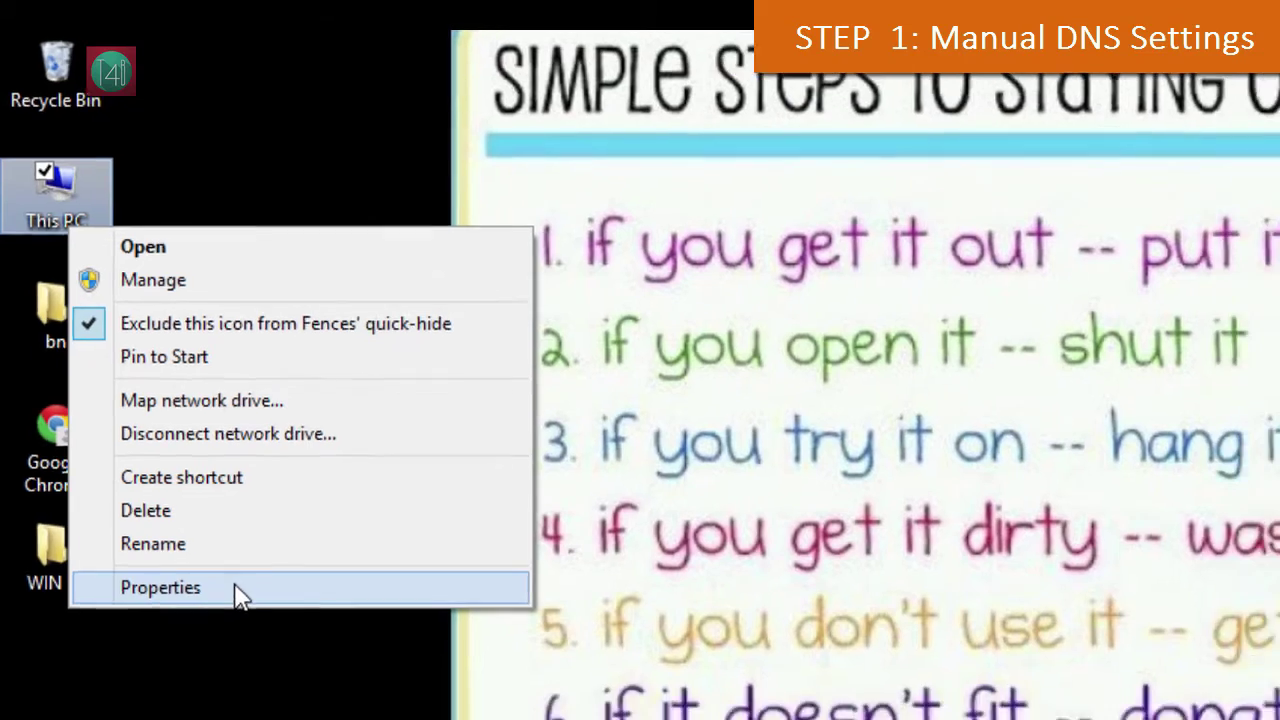
pyautogui.click(237, 632)
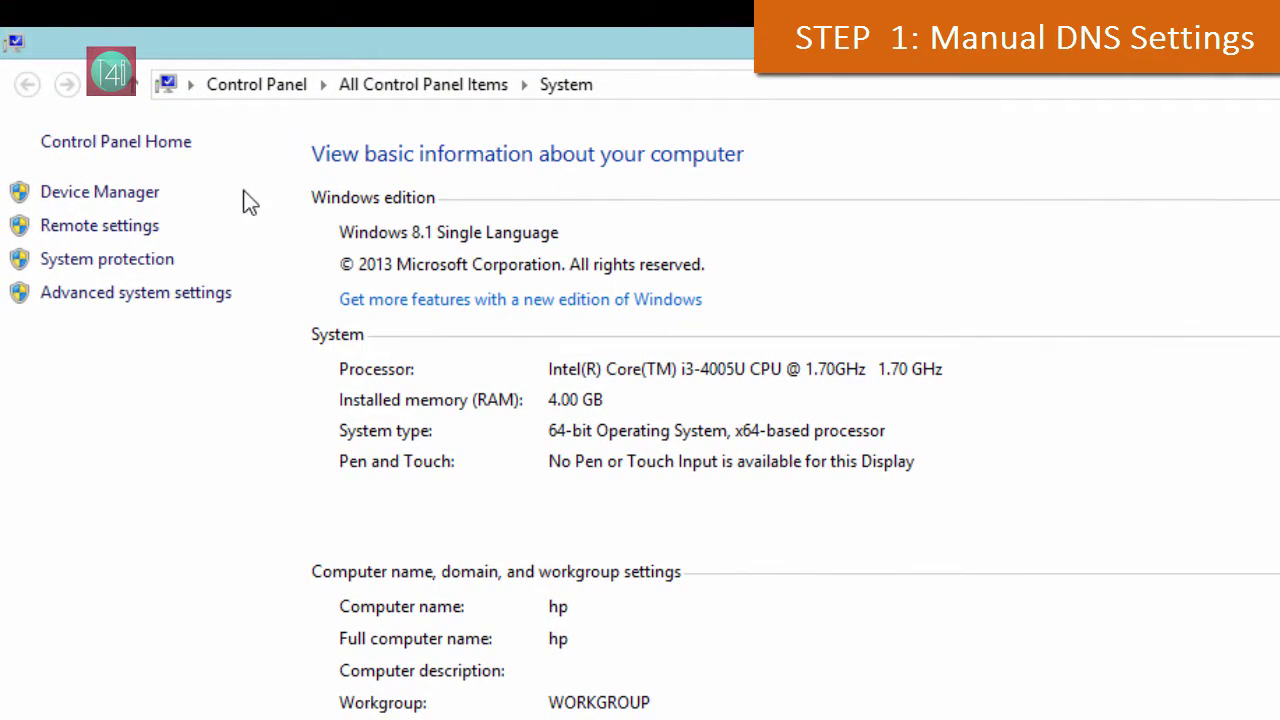
pyautogui.click(524, 86)
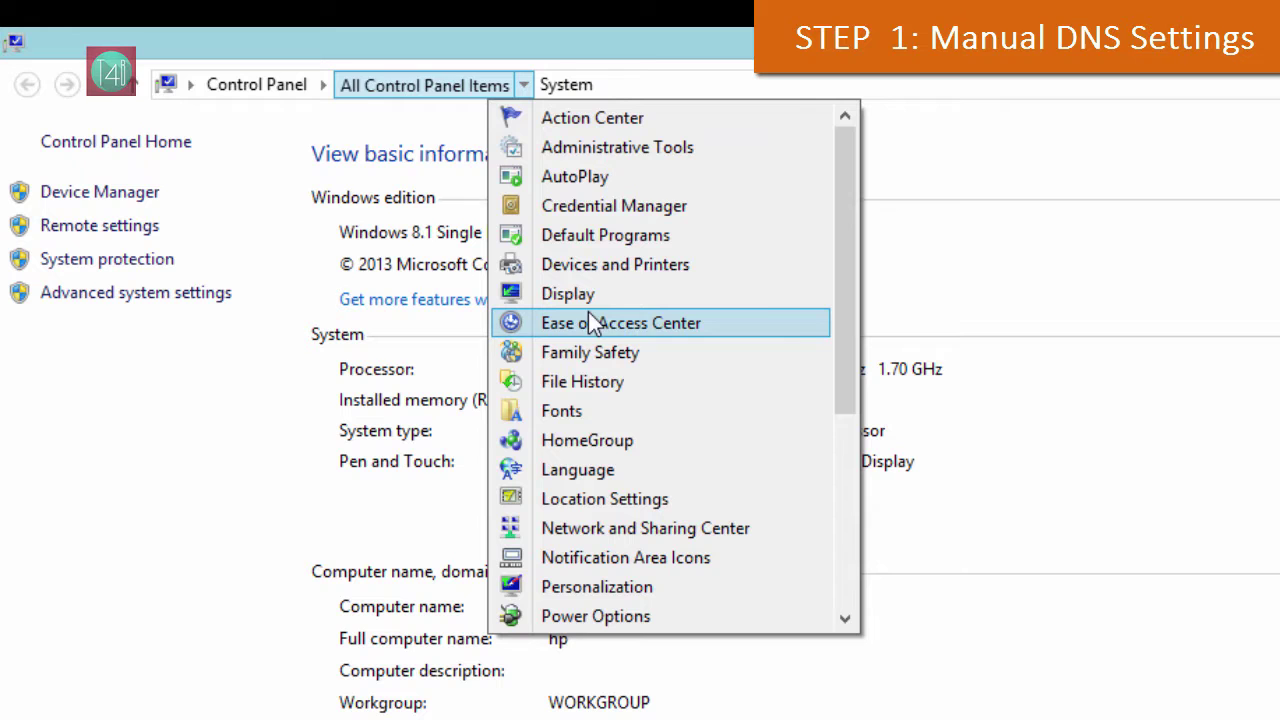
pyautogui.moveTo(846, 322); pyautogui.dragTo(846, 353)
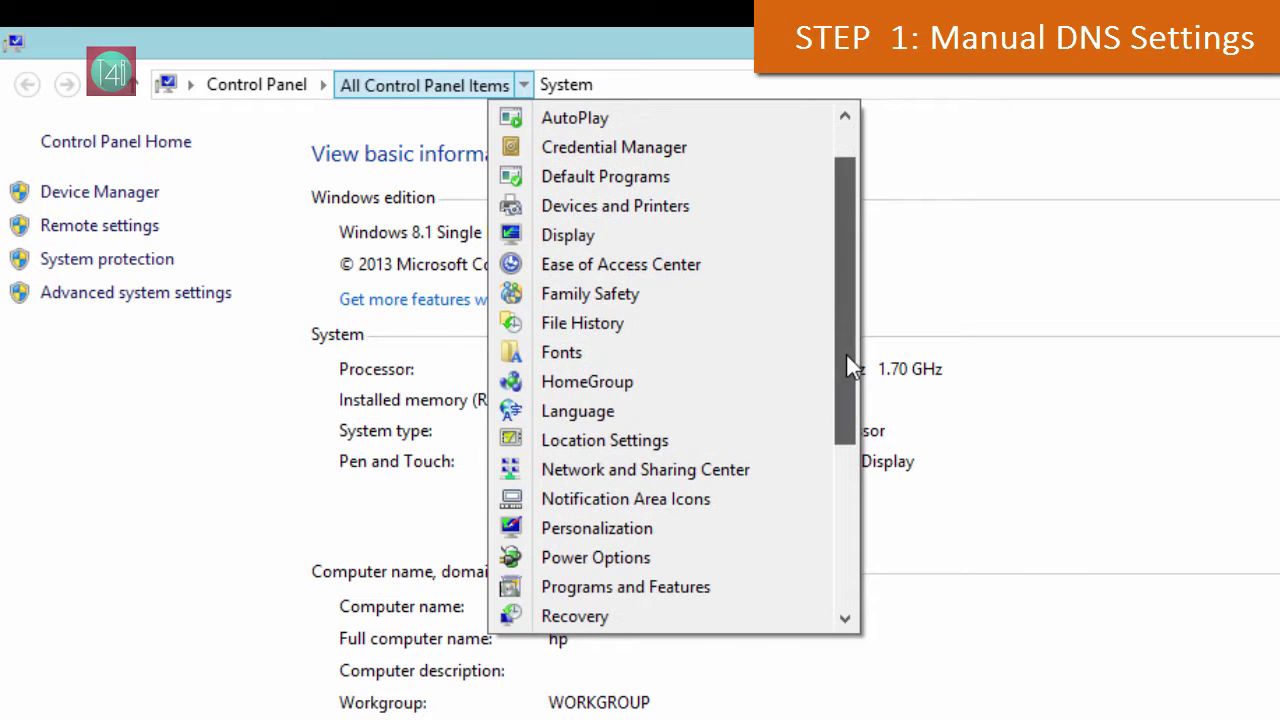
pyautogui.click(690, 470)
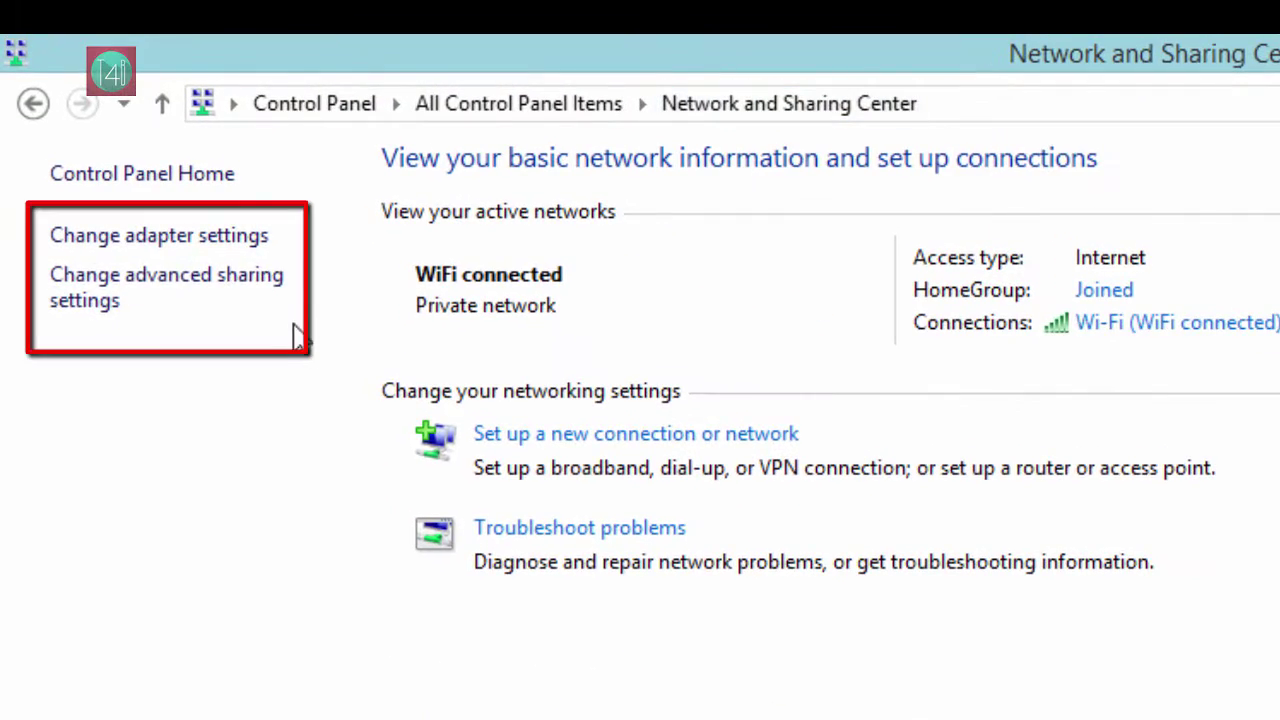
# Show the network adapters and open the Wi-Fi connection's properties from its status window.
pyautogui.click(238, 243)
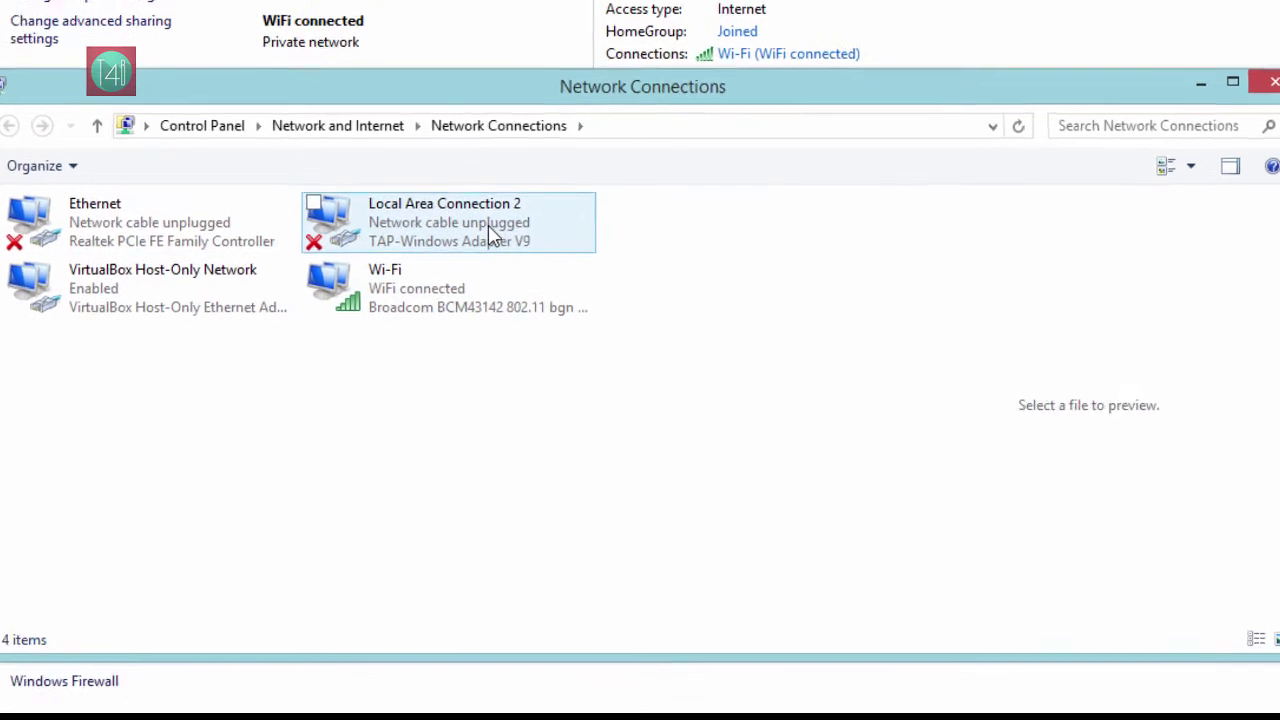
pyautogui.rightClick(468, 299)
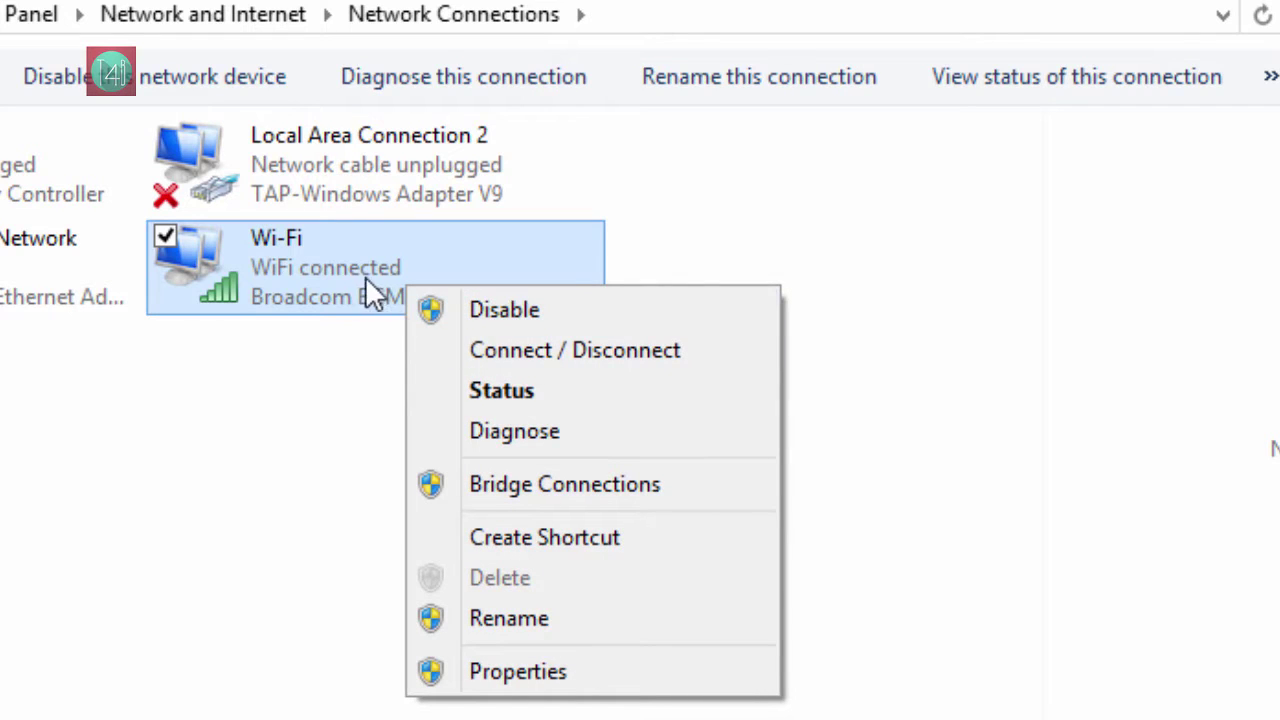
pyautogui.click(505, 401)
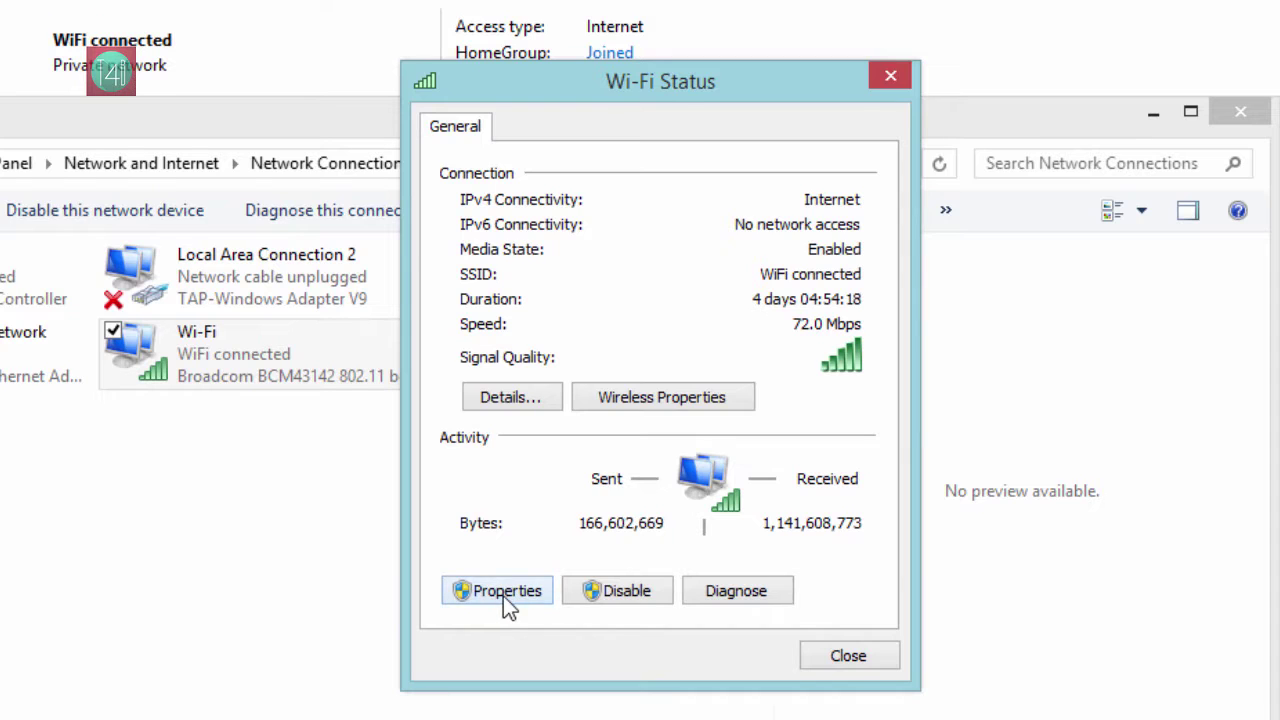
pyautogui.click(505, 591)
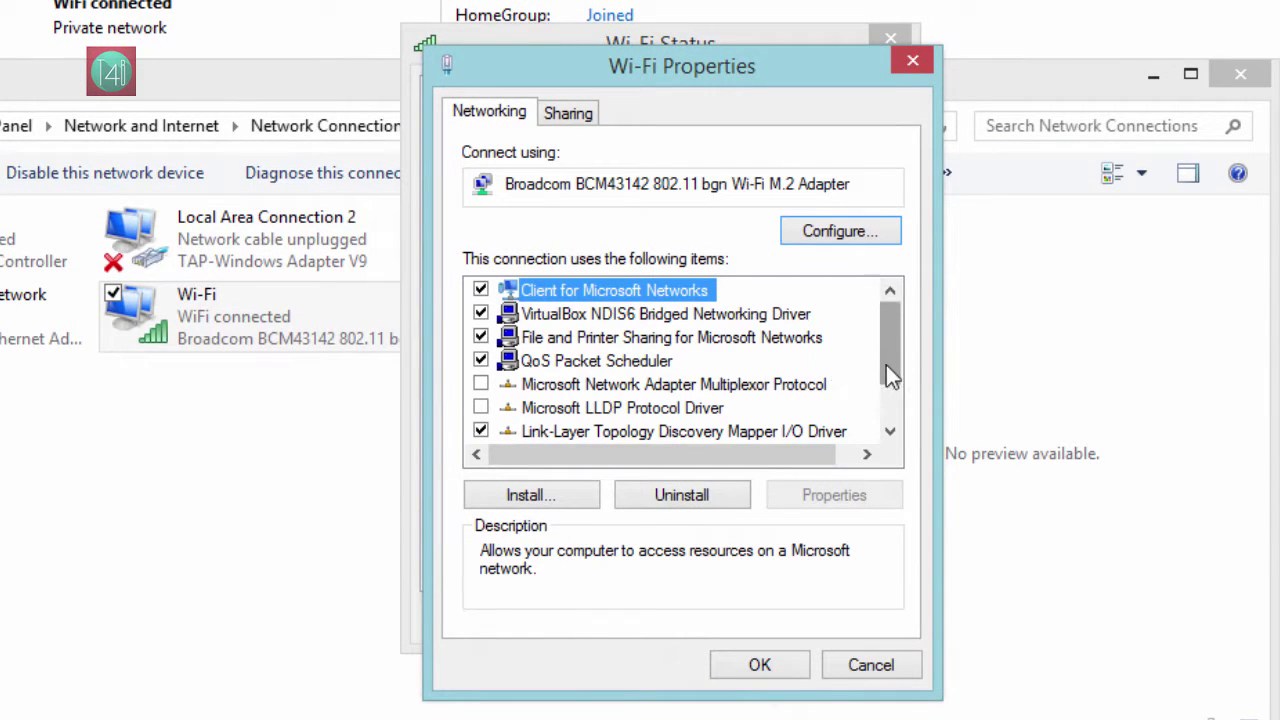
# Set Internet Protocol Version 4 to use preferred DNS server 8.8.8.8 and alternate DNS server 8.8.4.4, then close the Wi-Fi properties.
pyautogui.moveTo(886, 365); pyautogui.dragTo(889, 398)
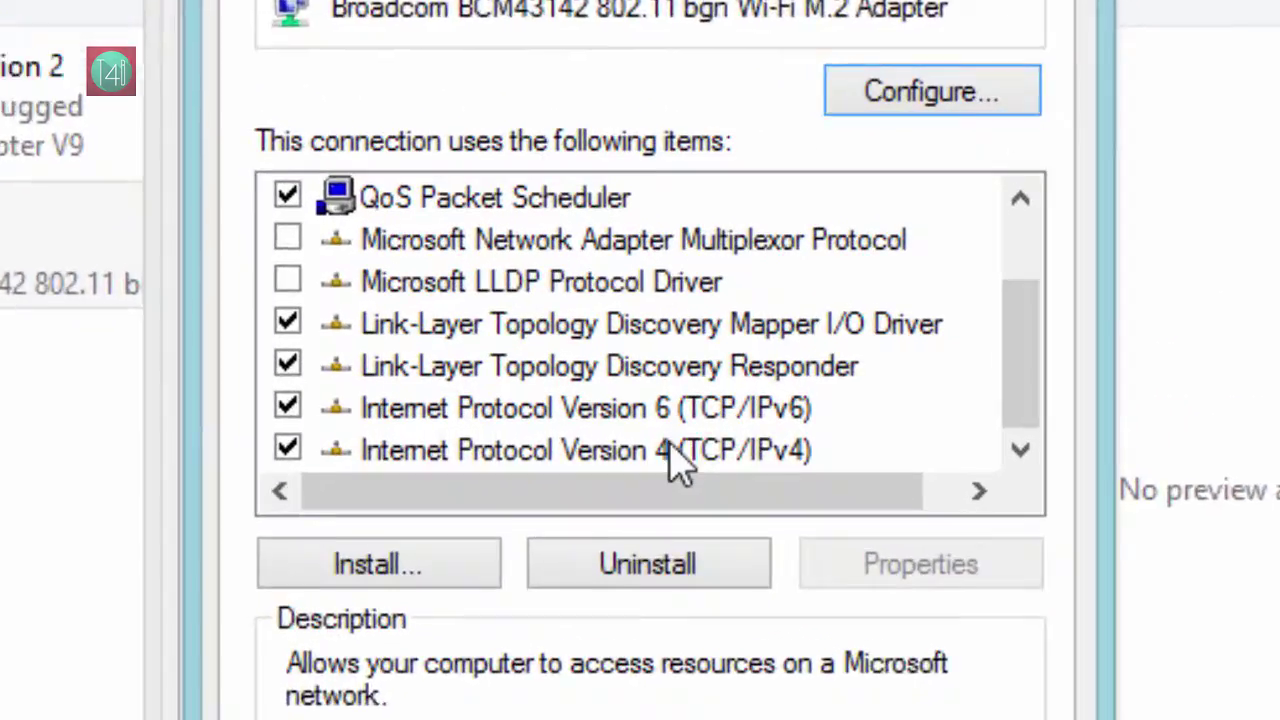
pyautogui.click(697, 433)
pyautogui.click(1085, 617)
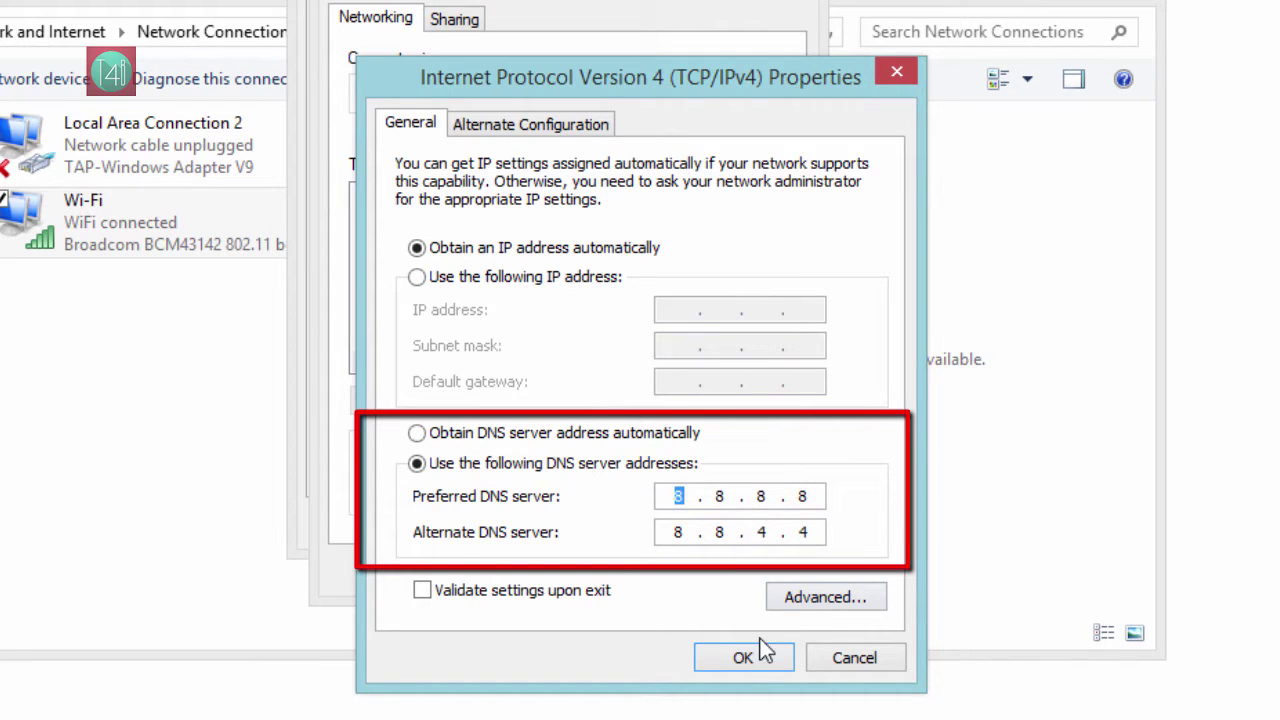
pyautogui.click(641, 434)
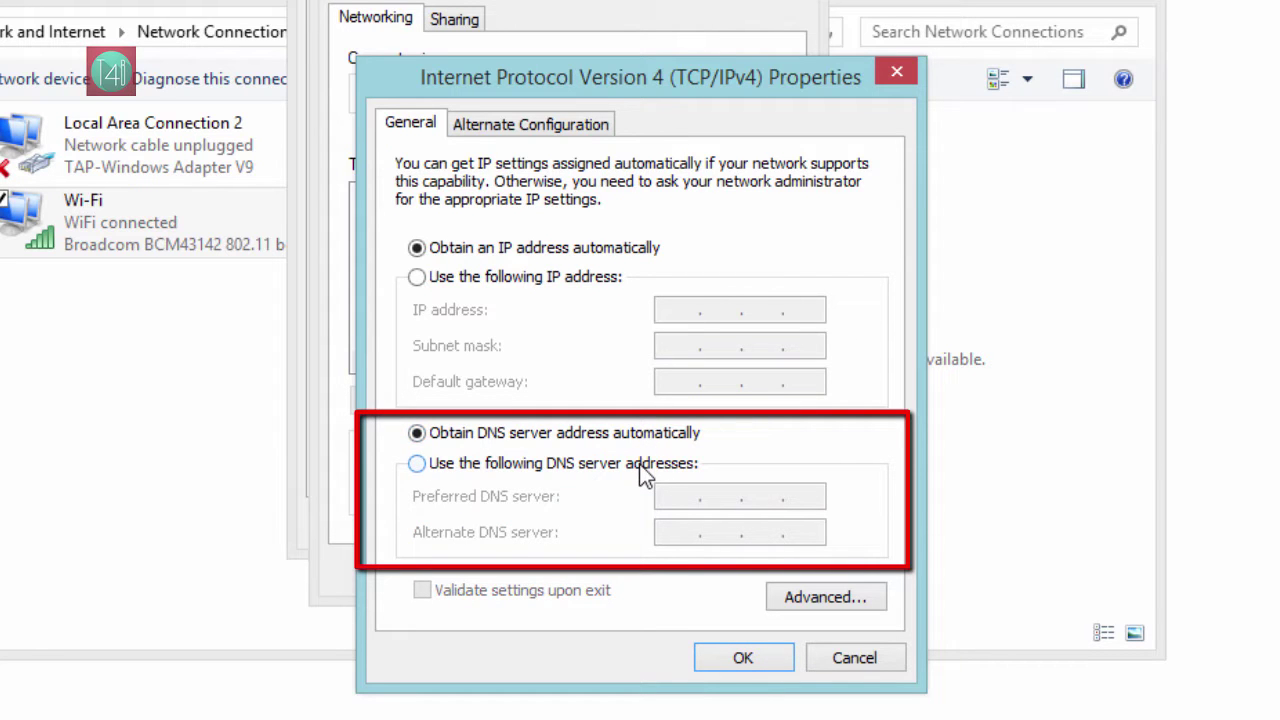
pyautogui.click(640, 466)
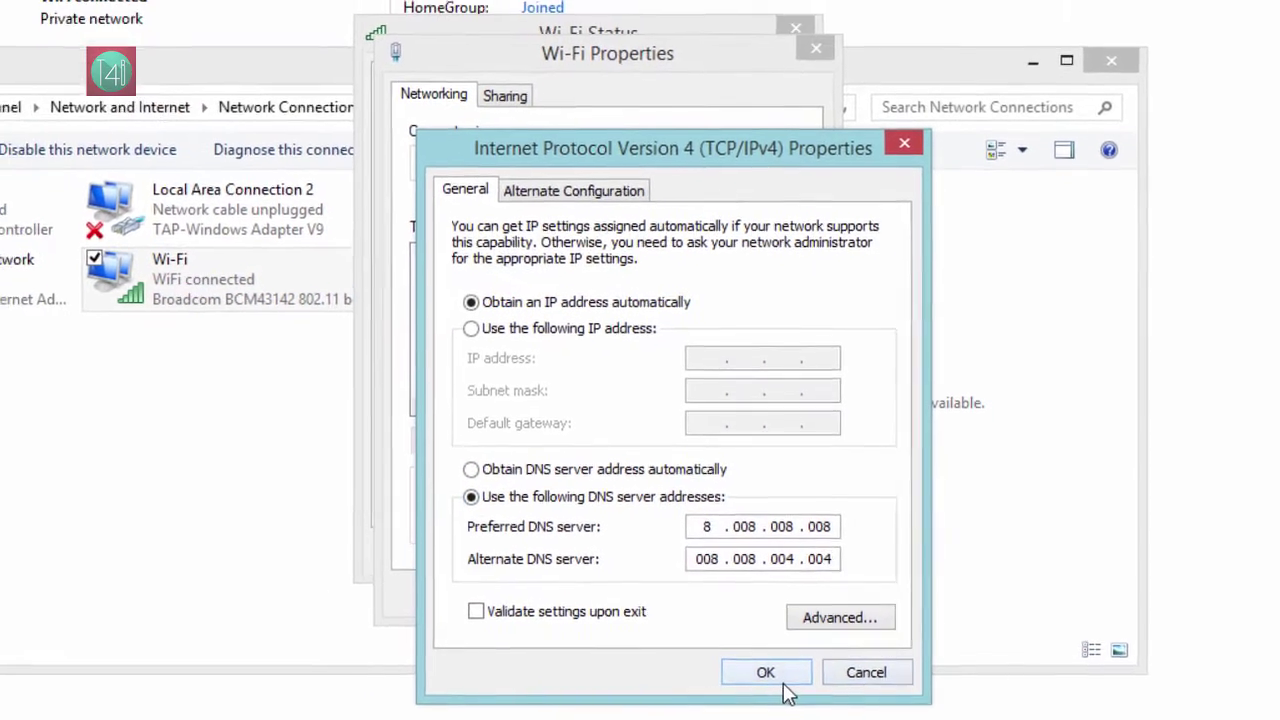
pyautogui.click(755, 665)
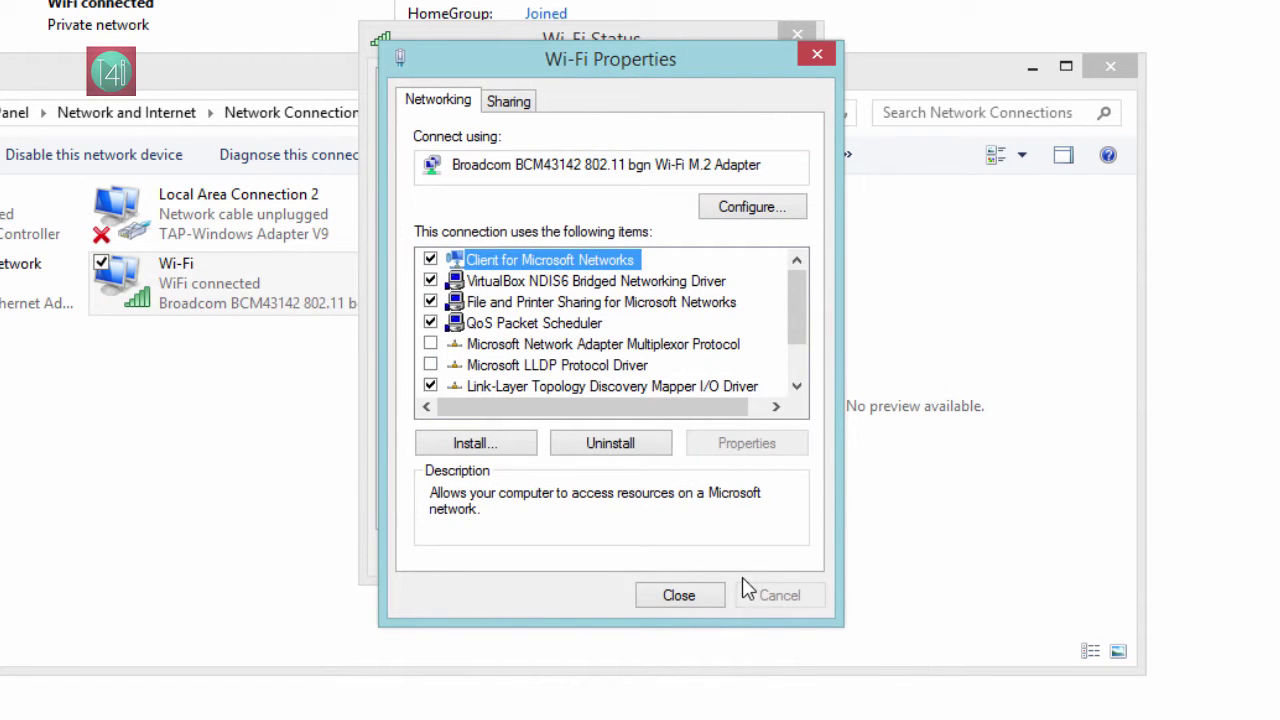
pyautogui.click(699, 591)
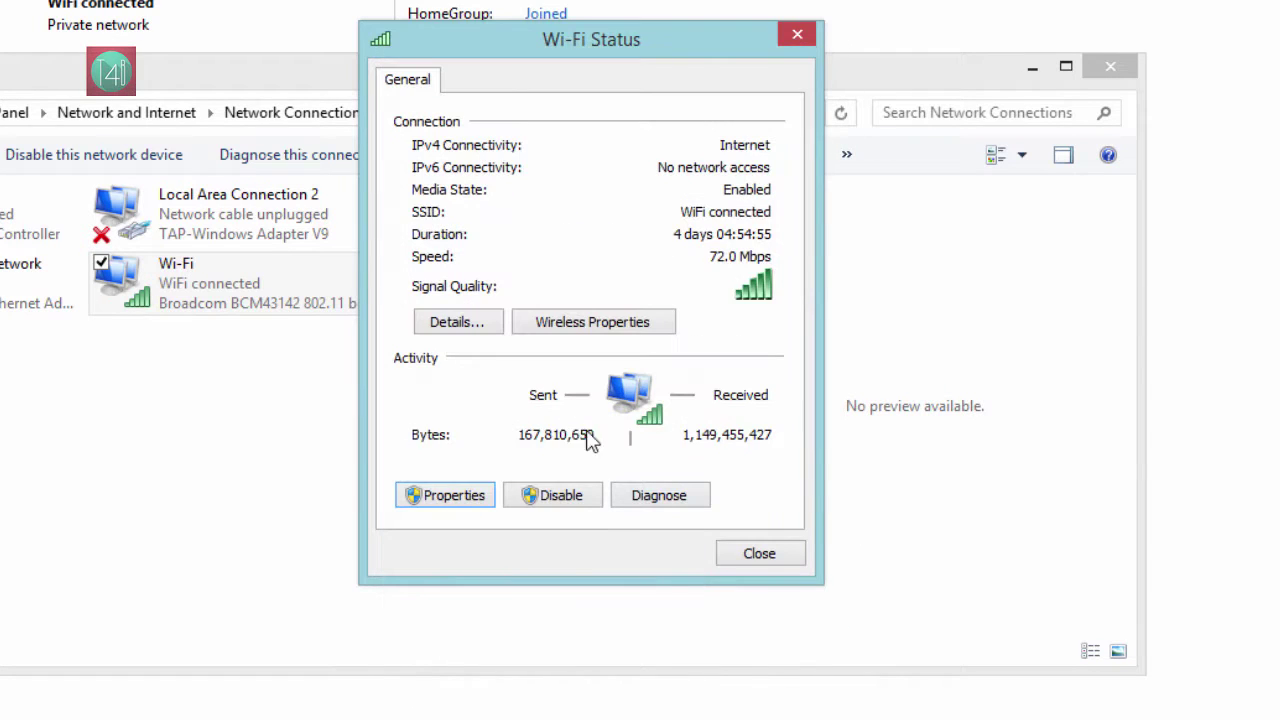
# Check the IPv4 DNS servers in the Wi-Fi connection details, then close the details and status windows.
pyautogui.click(476, 333)
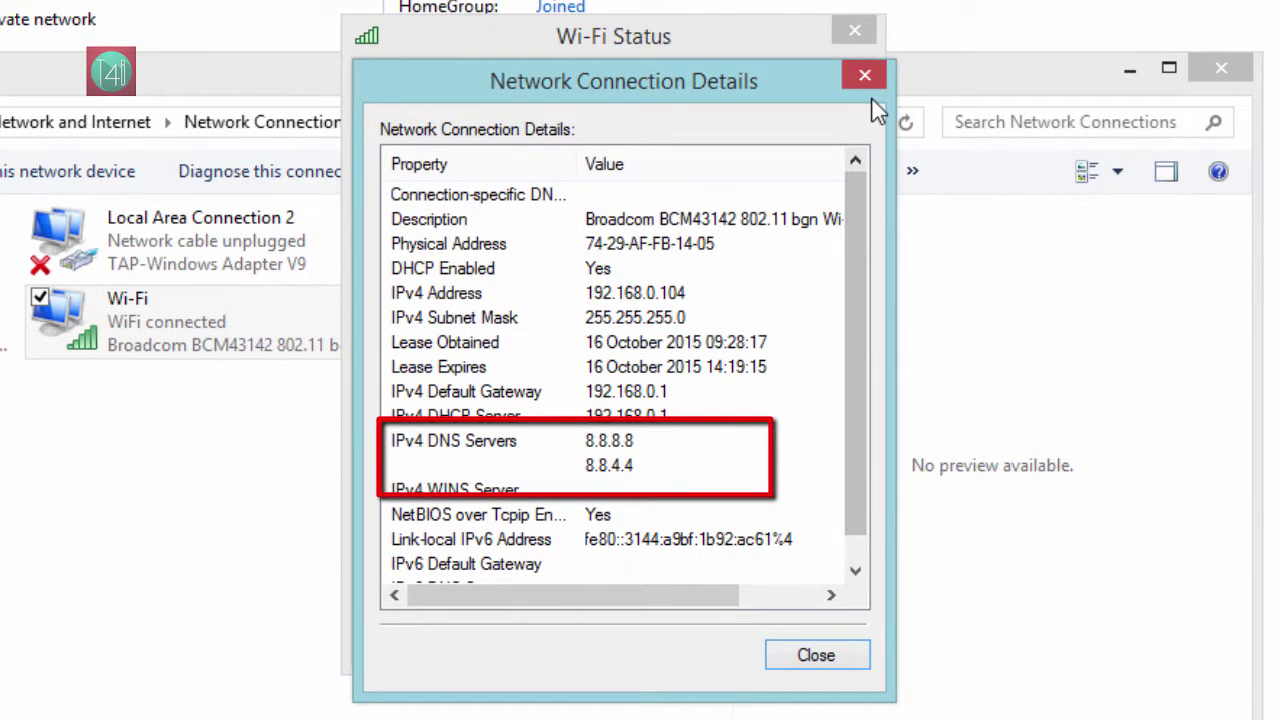
pyautogui.click(870, 78)
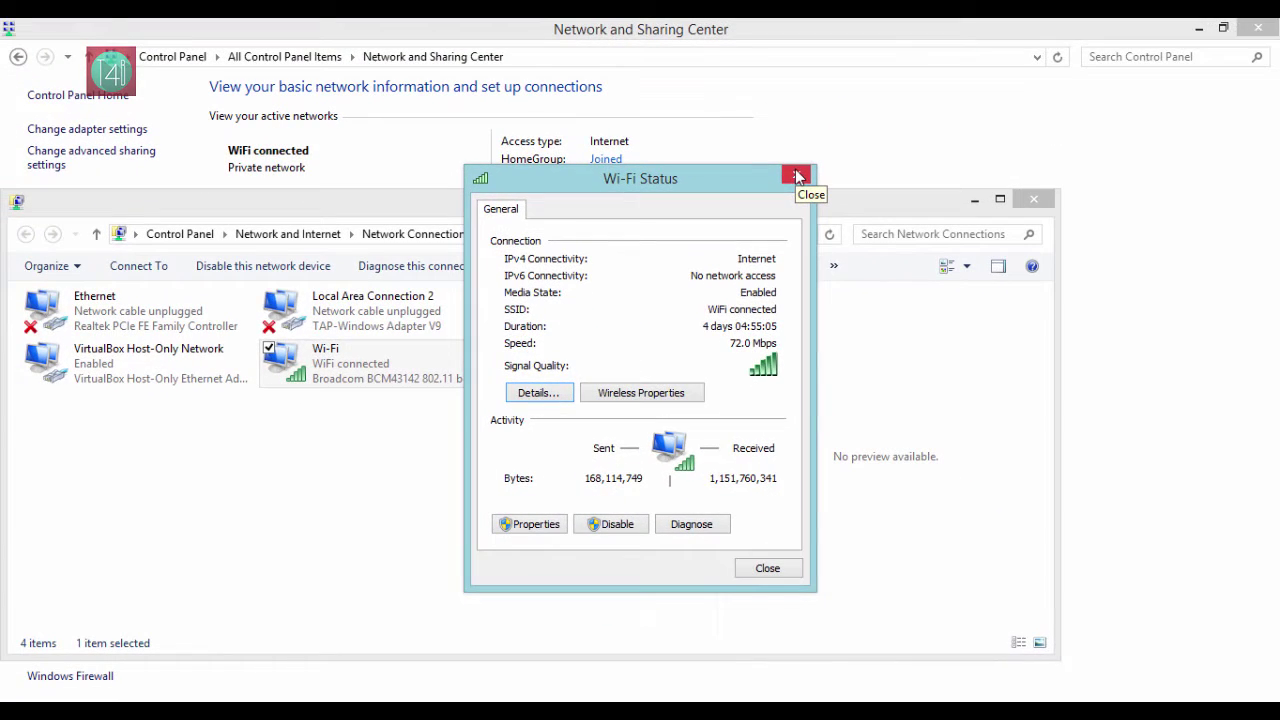
pyautogui.click(797, 176)
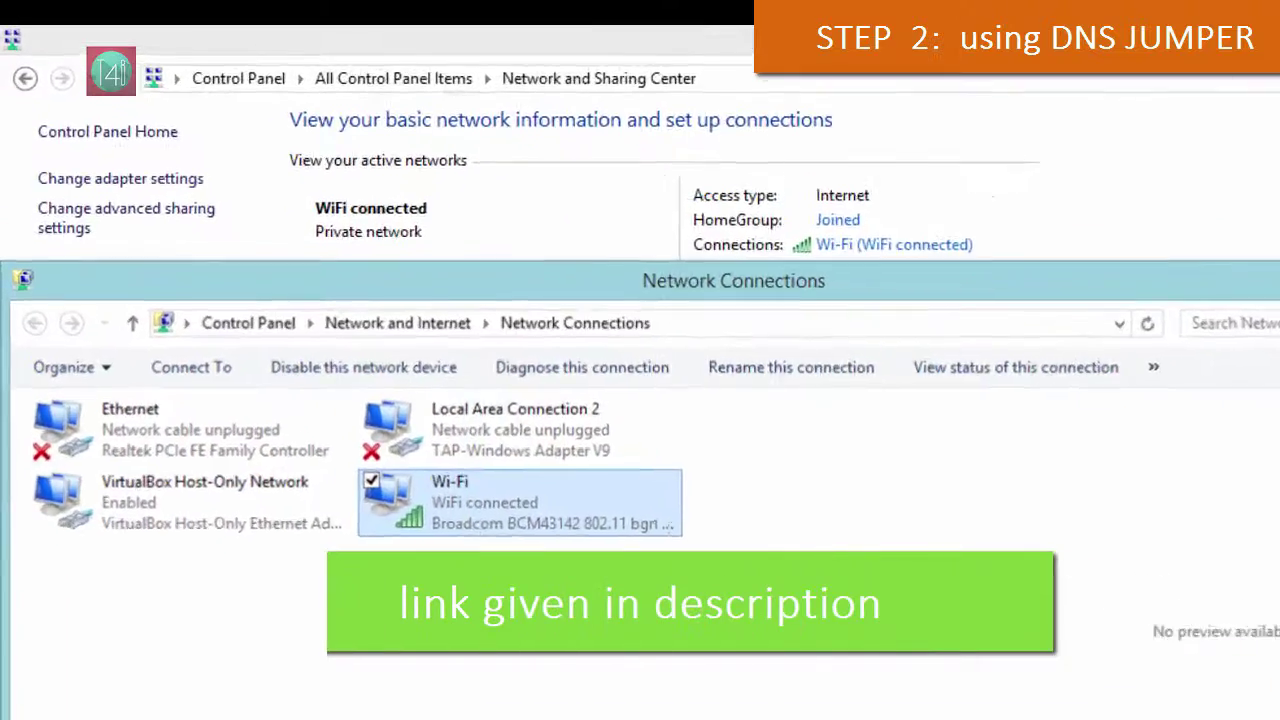
# Switch to Google Chrome, open the Sordum.org Dns Jumper page and download DnsJumper.zip to the WIN 10 folder.
pyautogui.click(1022, 202)
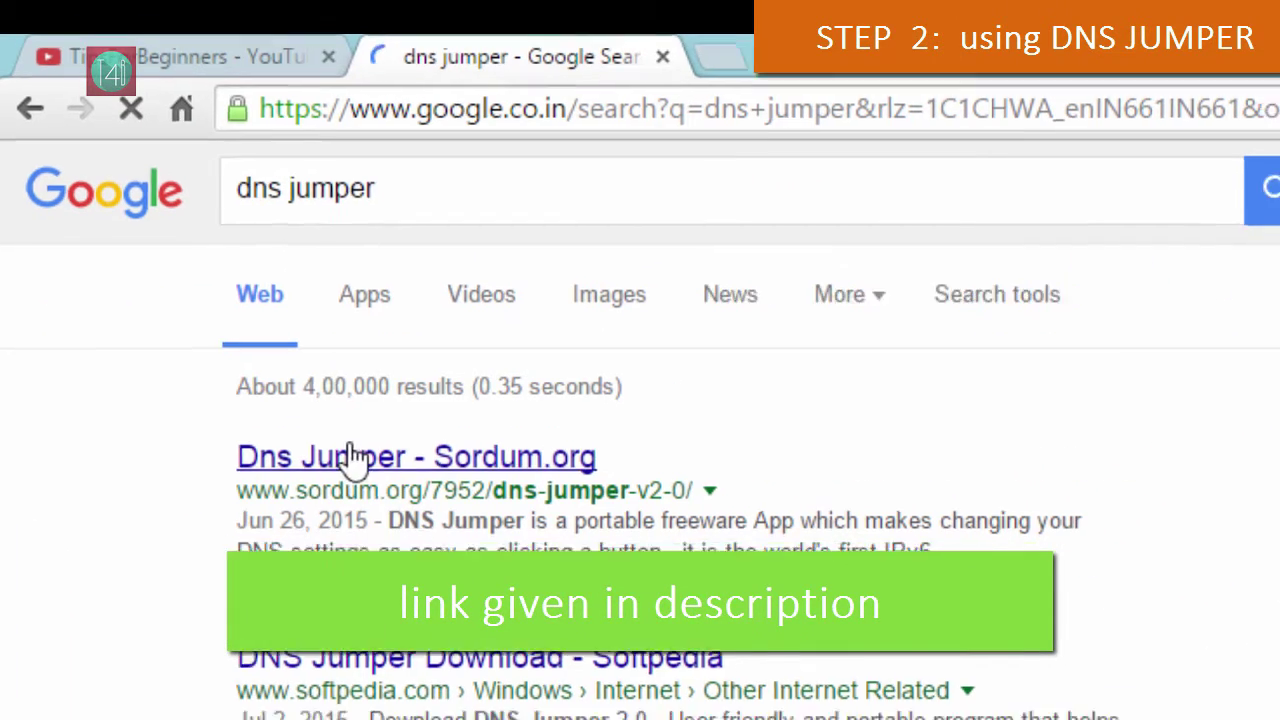
pyautogui.click(355, 458)
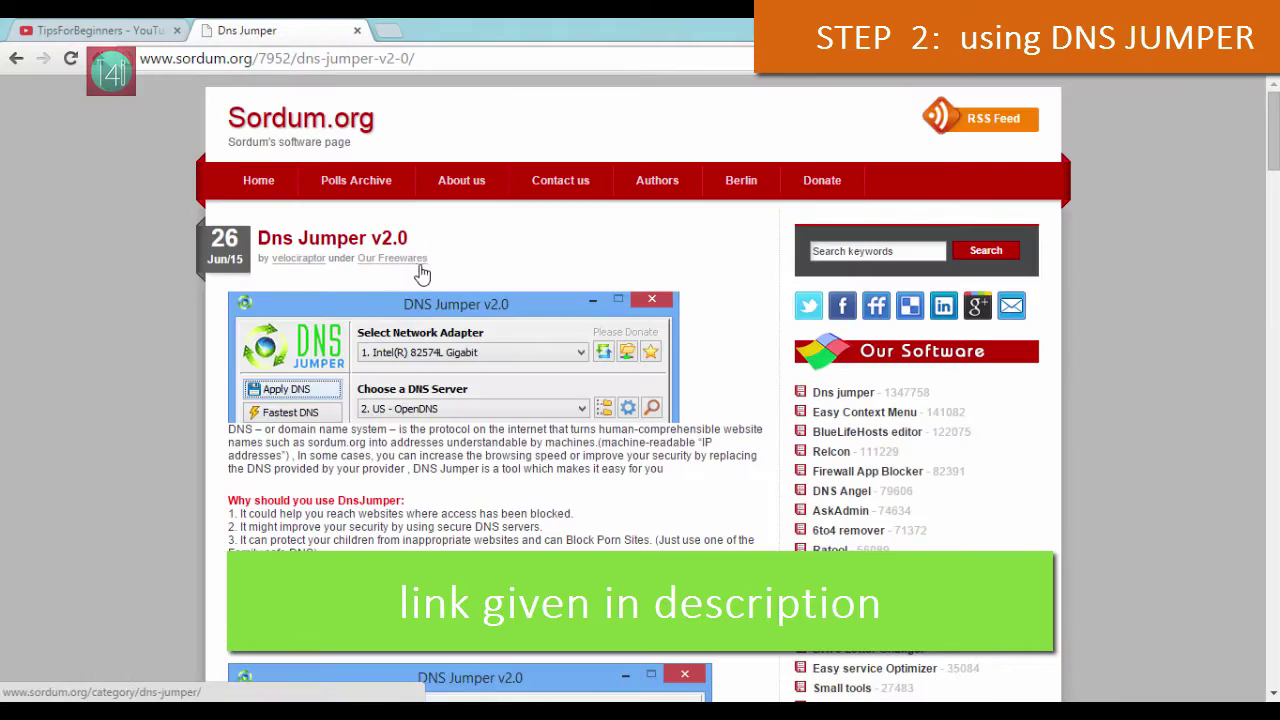
pyautogui.scroll(-2, 400, 295)
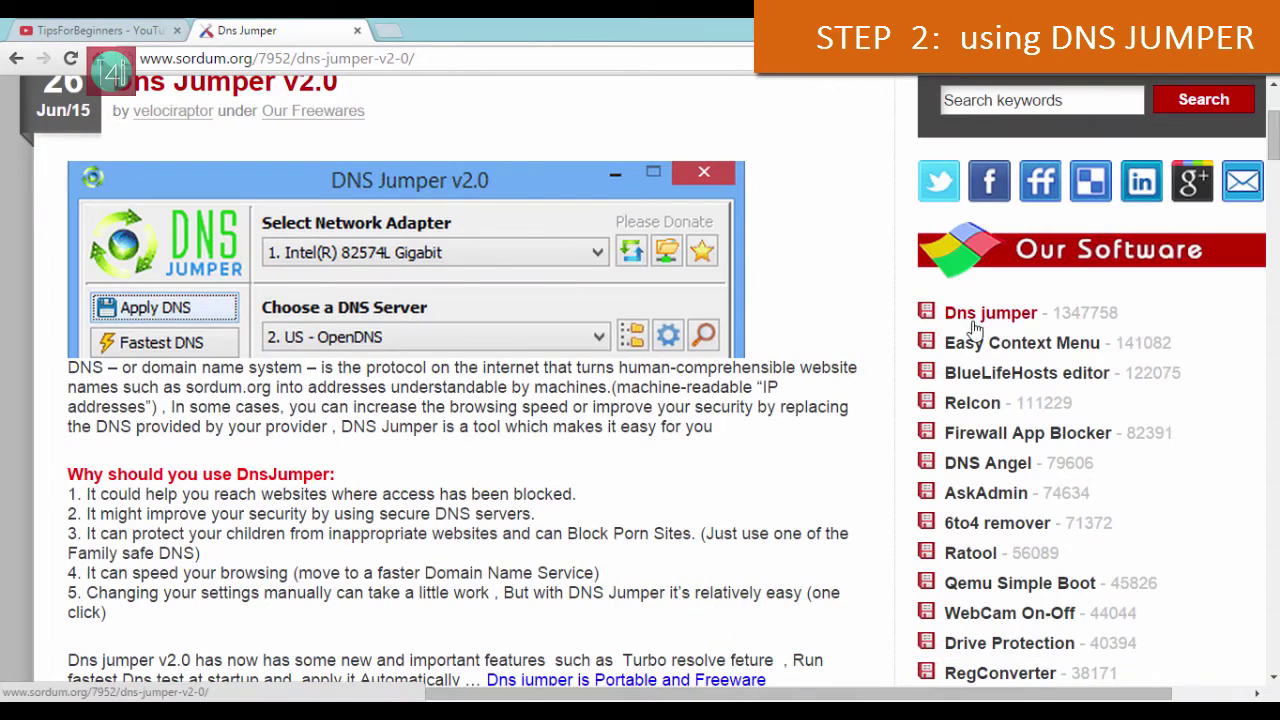
pyautogui.hotkey('ctrl', '+')
pyautogui.hotkey('ctrl', '+')
pyautogui.hotkey('ctrl', '+')
pyautogui.scroll(-10, 500, 462)
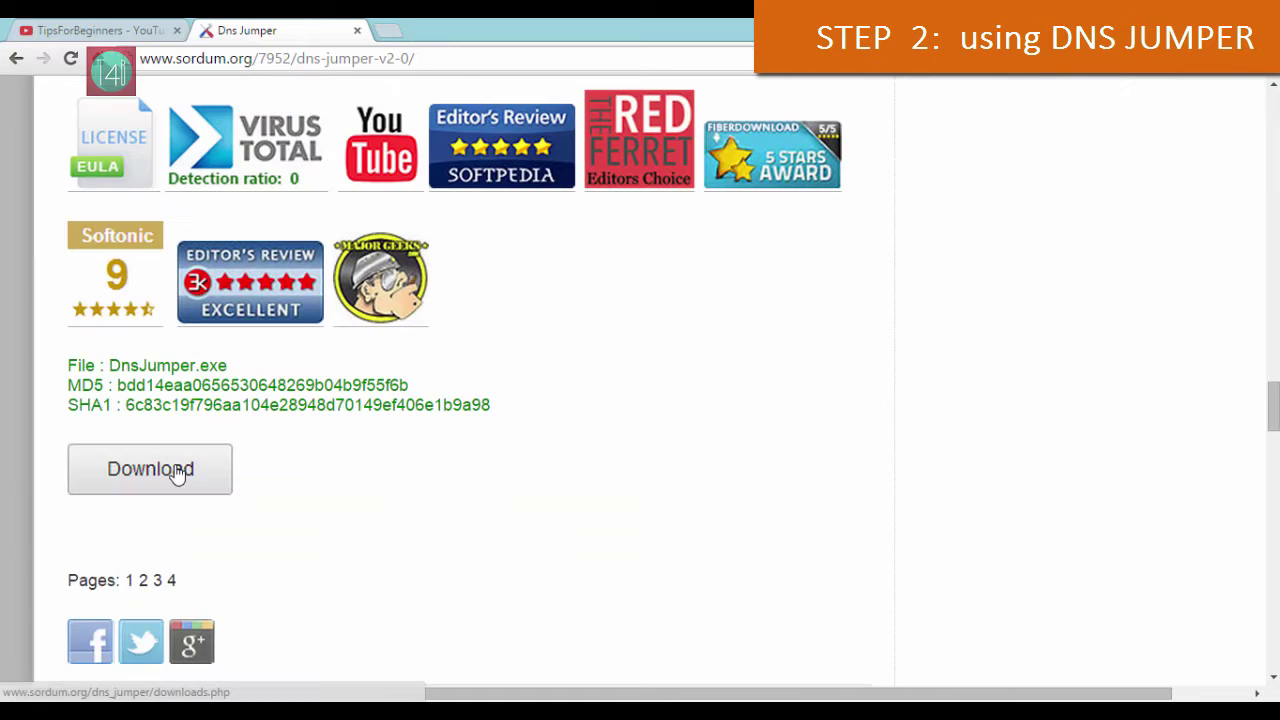
pyautogui.click(177, 473)
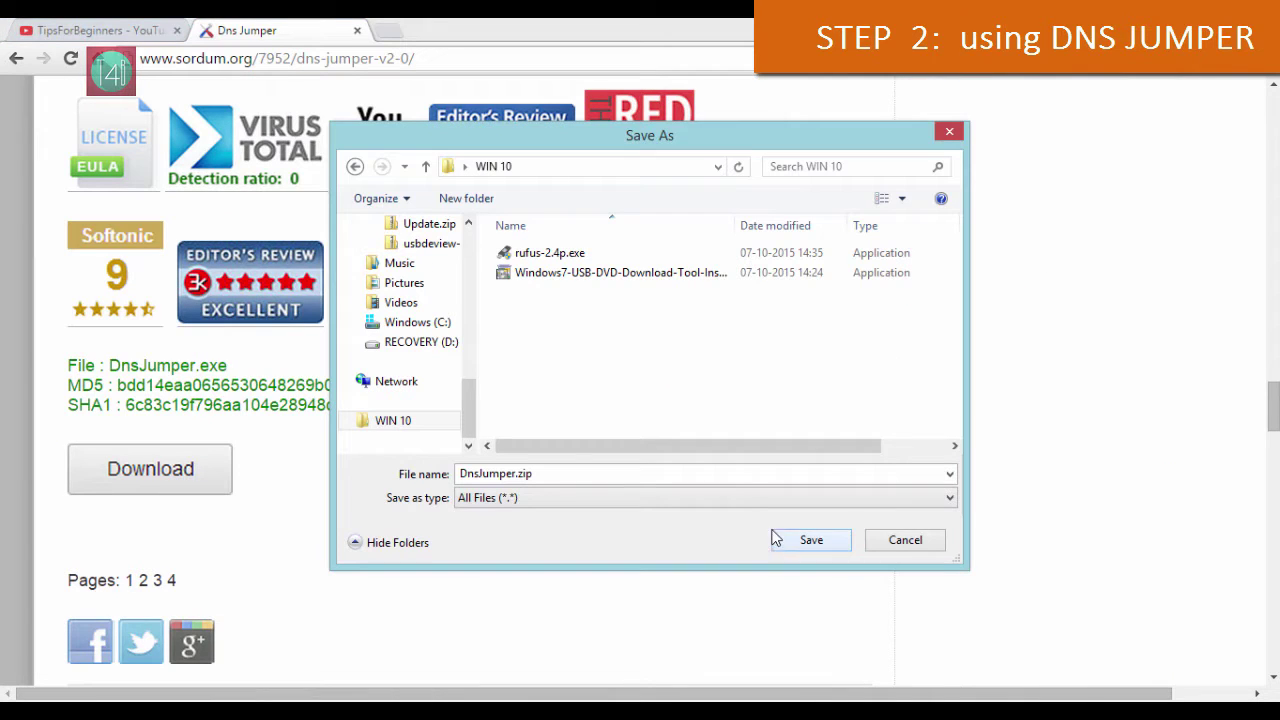
pyautogui.click(811, 540)
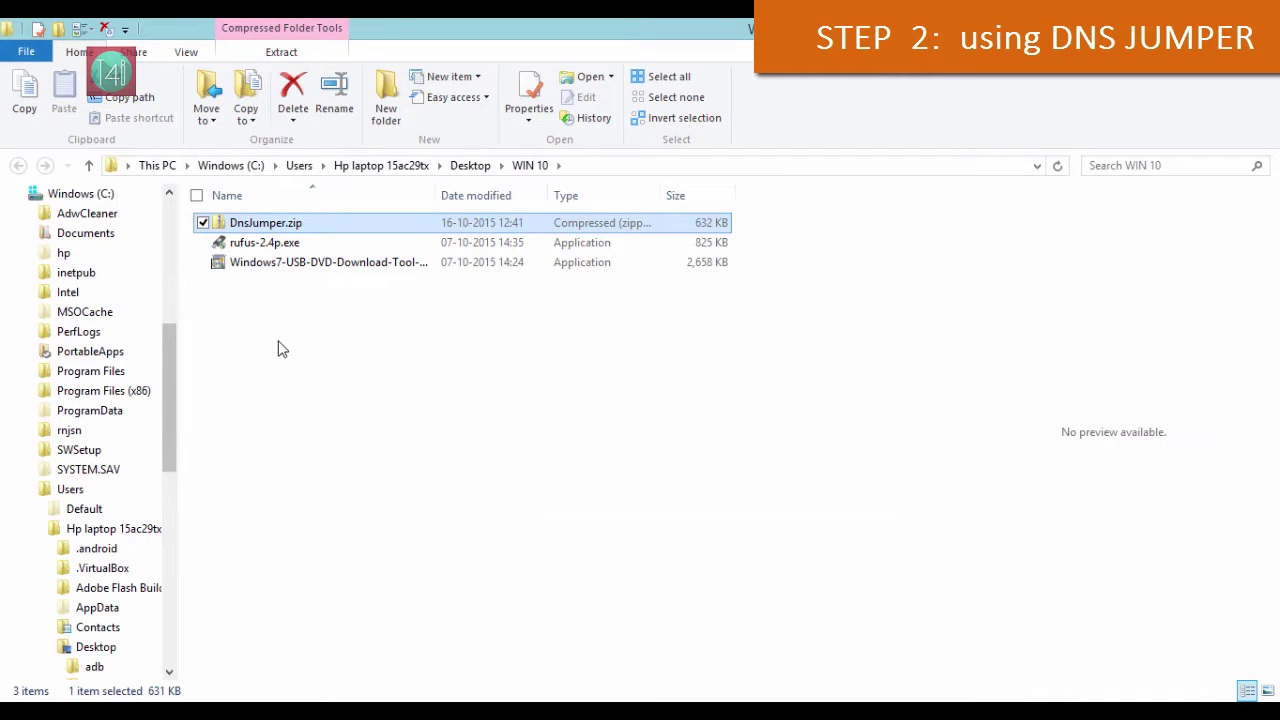
# Extract DnsJumper.zip to a DnsJumper folder inside WIN 10 and launch DnsJumper.exe from it.
pyautogui.rightClick(279, 227)
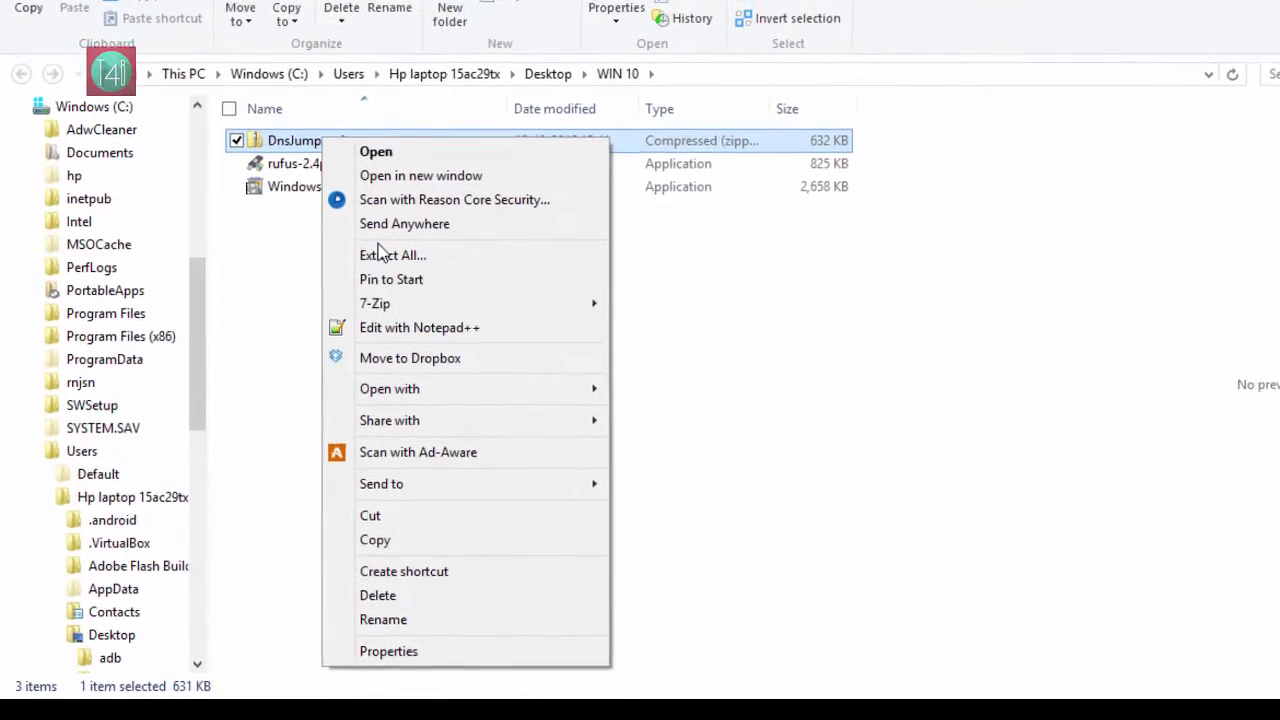
pyautogui.click(392, 237)
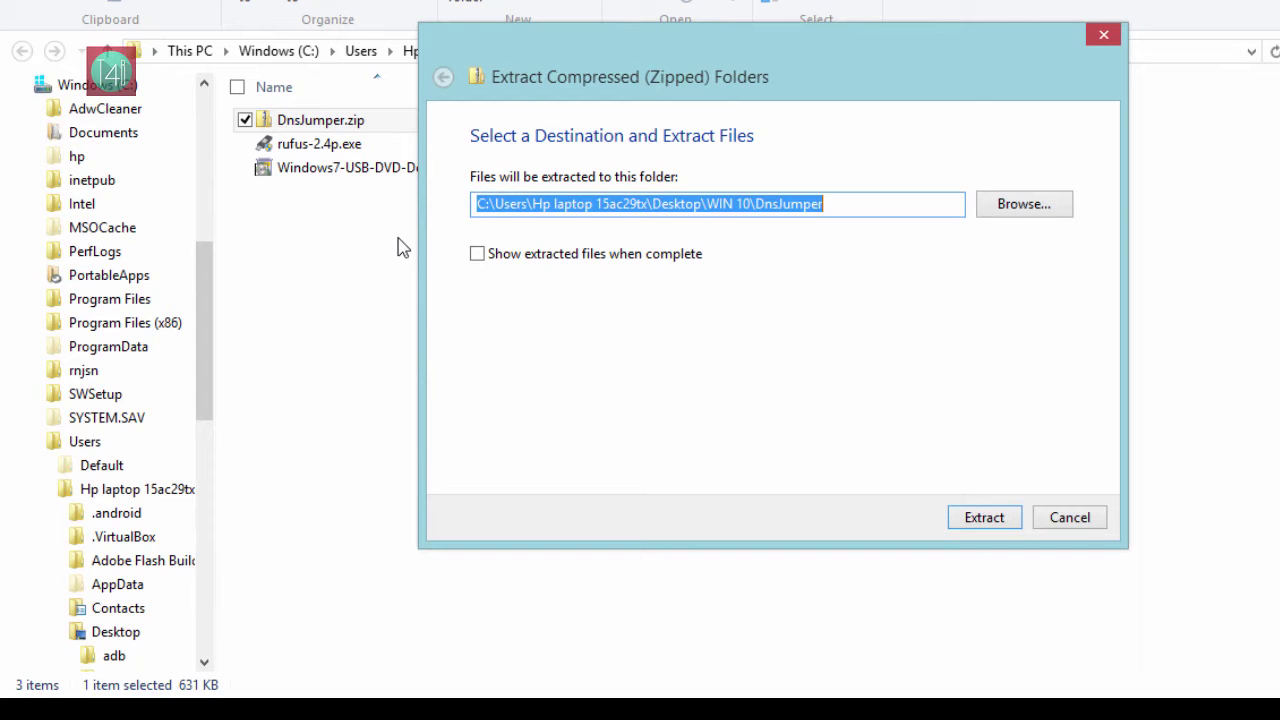
pyautogui.click(984, 517)
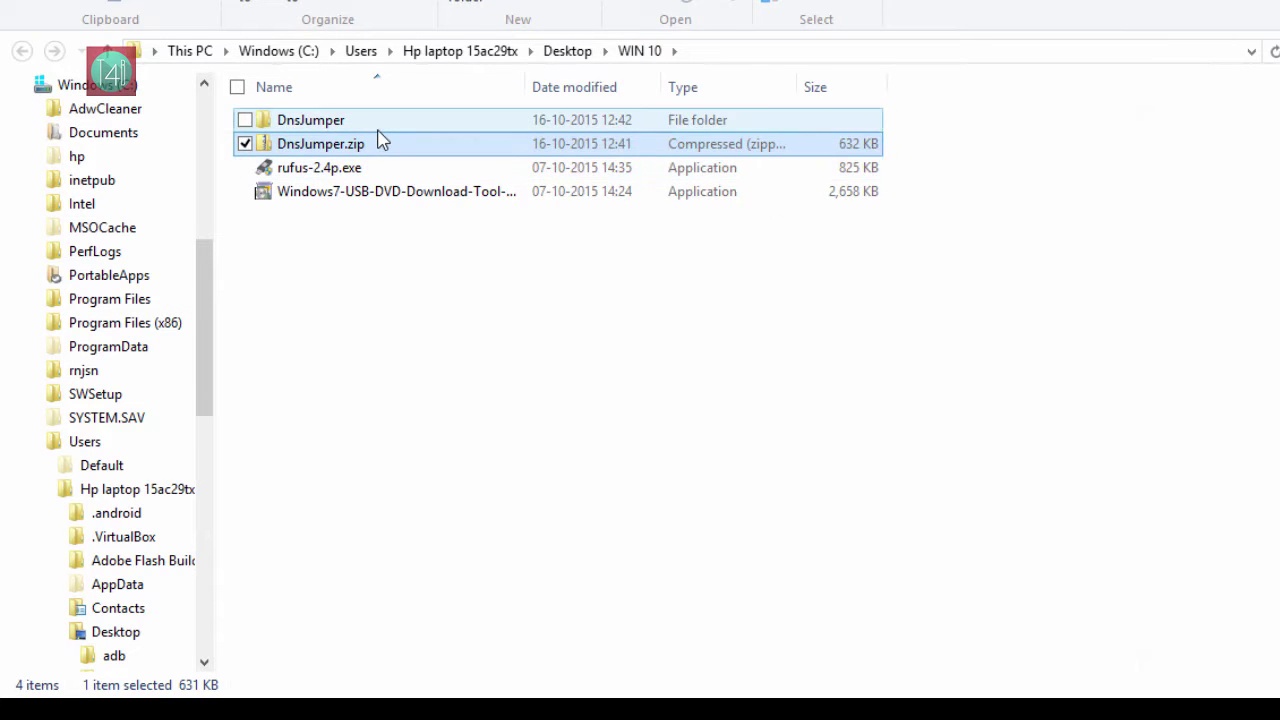
pyautogui.click(378, 122)
pyautogui.doubleClick(316, 121)
pyautogui.doubleClick(322, 121)
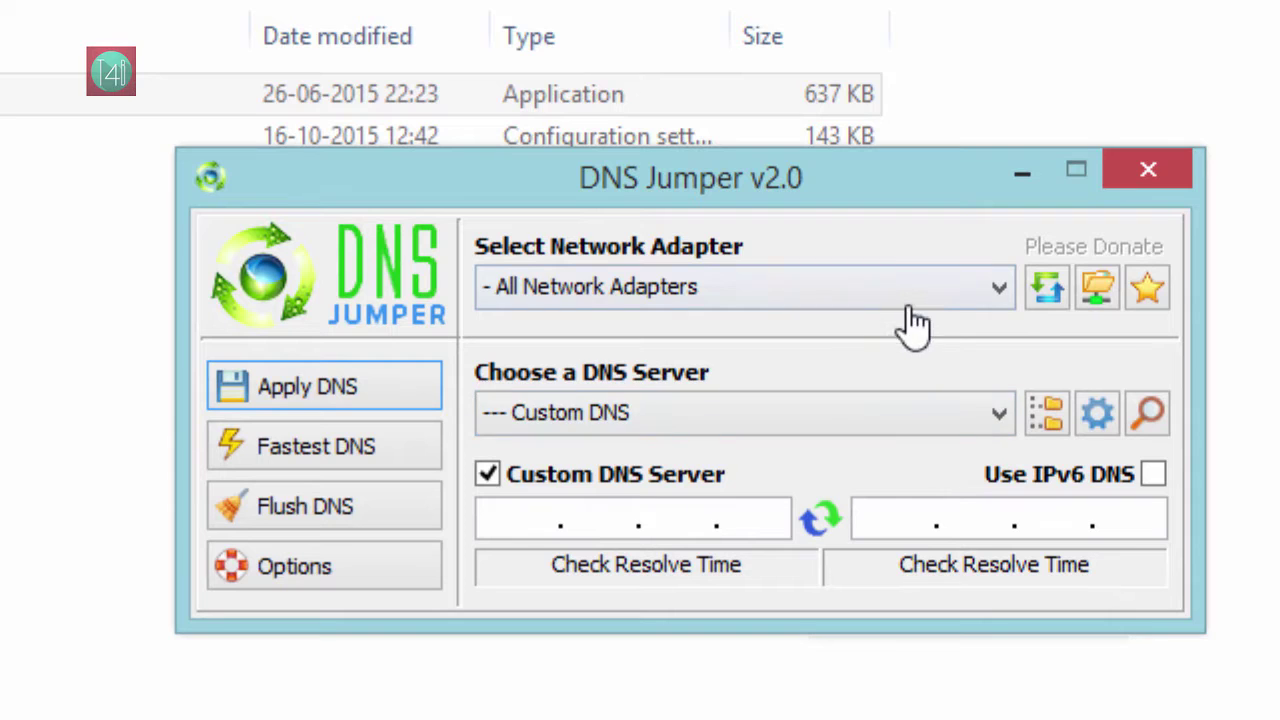
# Target All Network Adapters and run the Fastest DNS test on all listed servers.
pyautogui.click(886, 302)
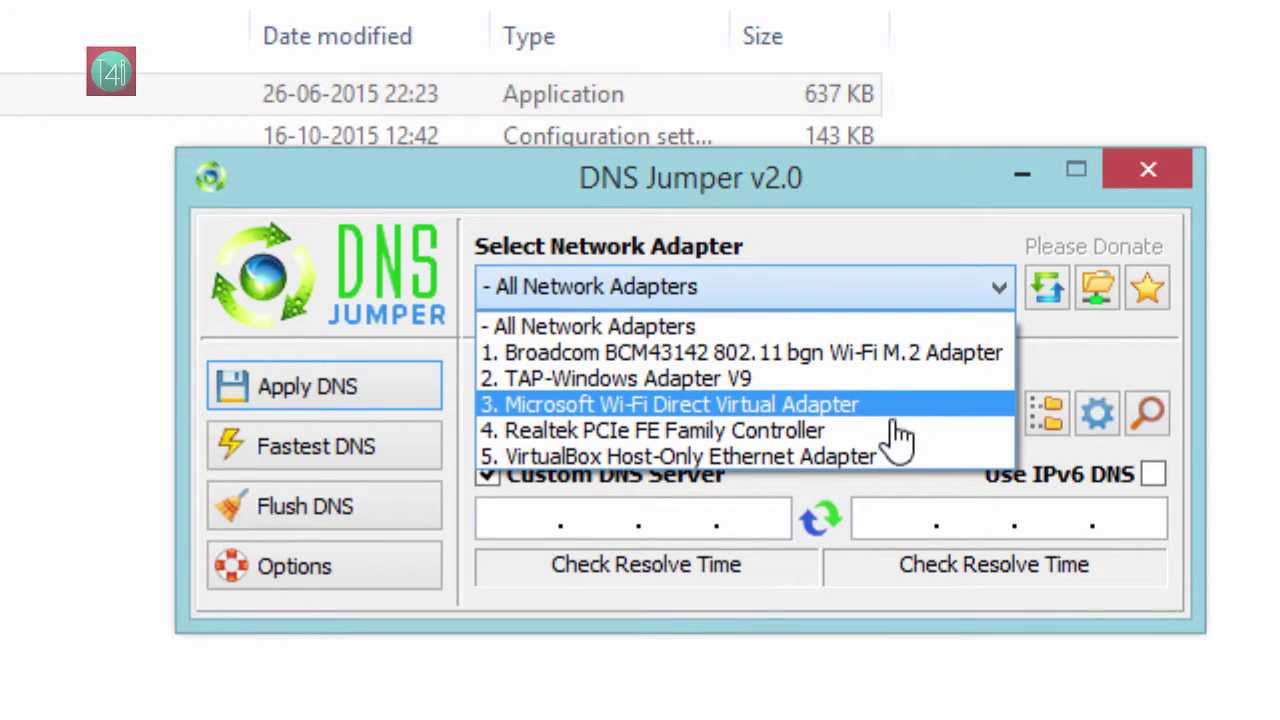
pyautogui.click(860, 432)
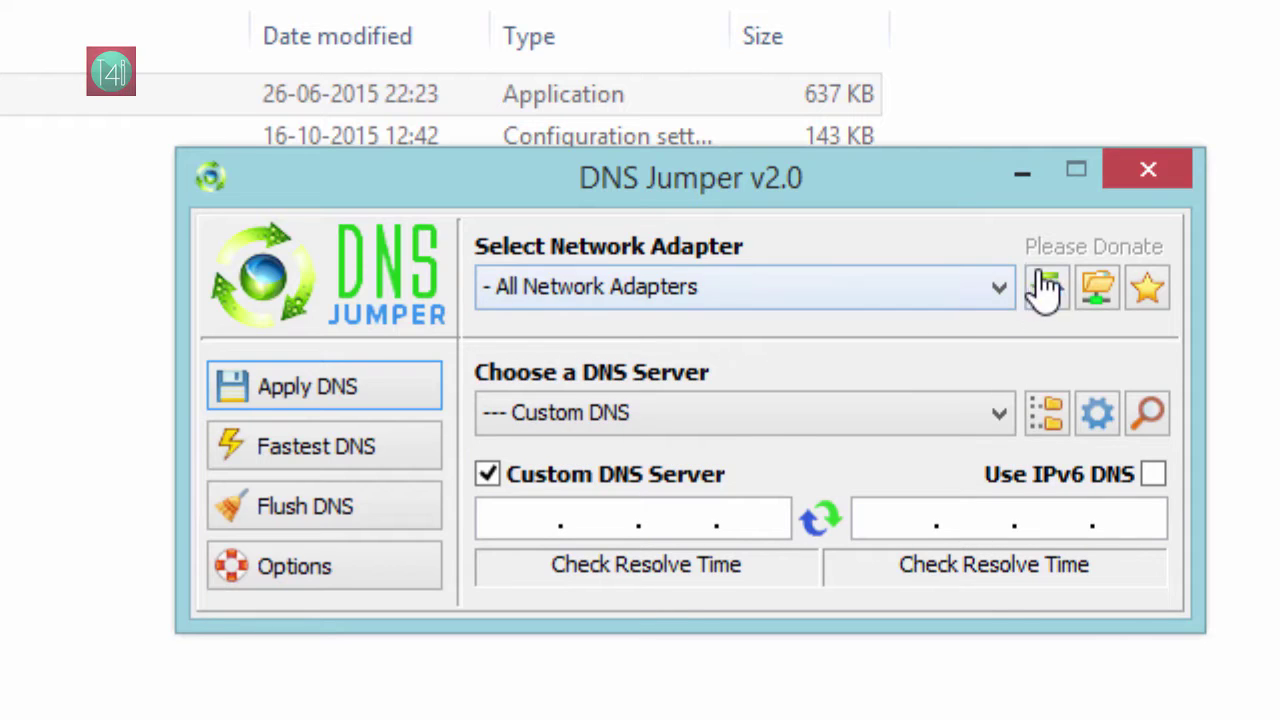
pyautogui.click(1046, 288)
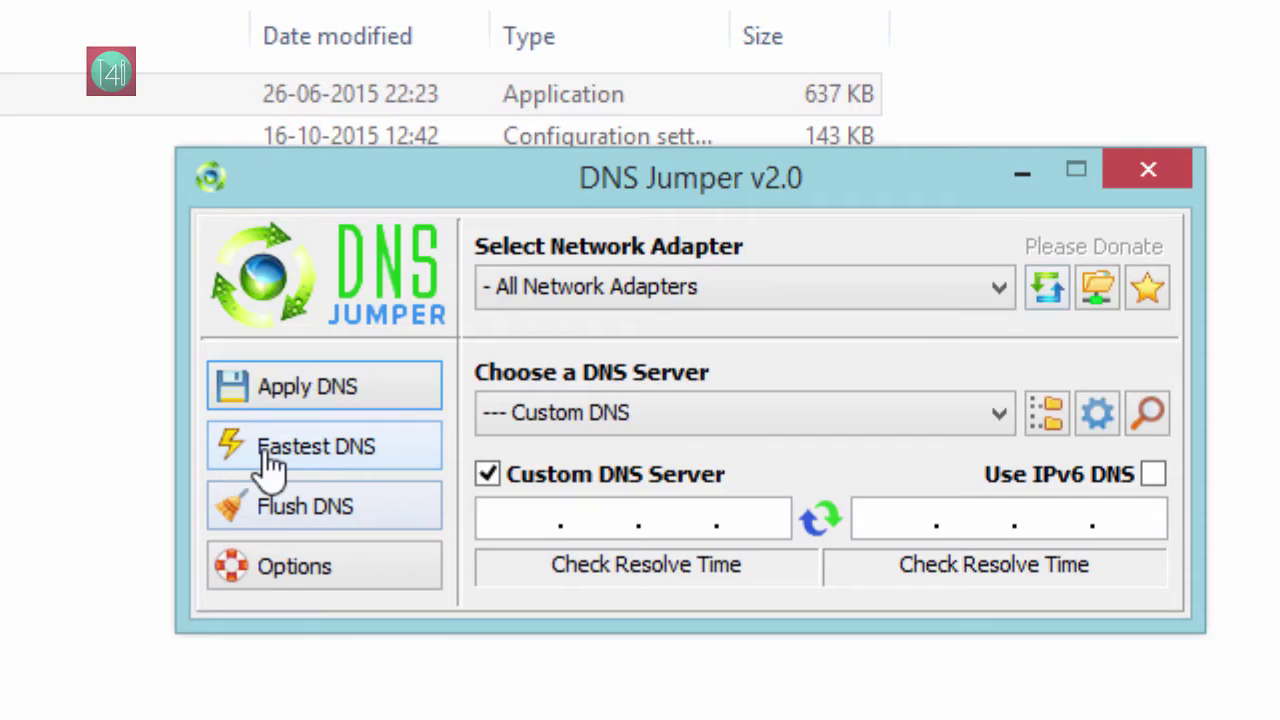
pyautogui.click(333, 462)
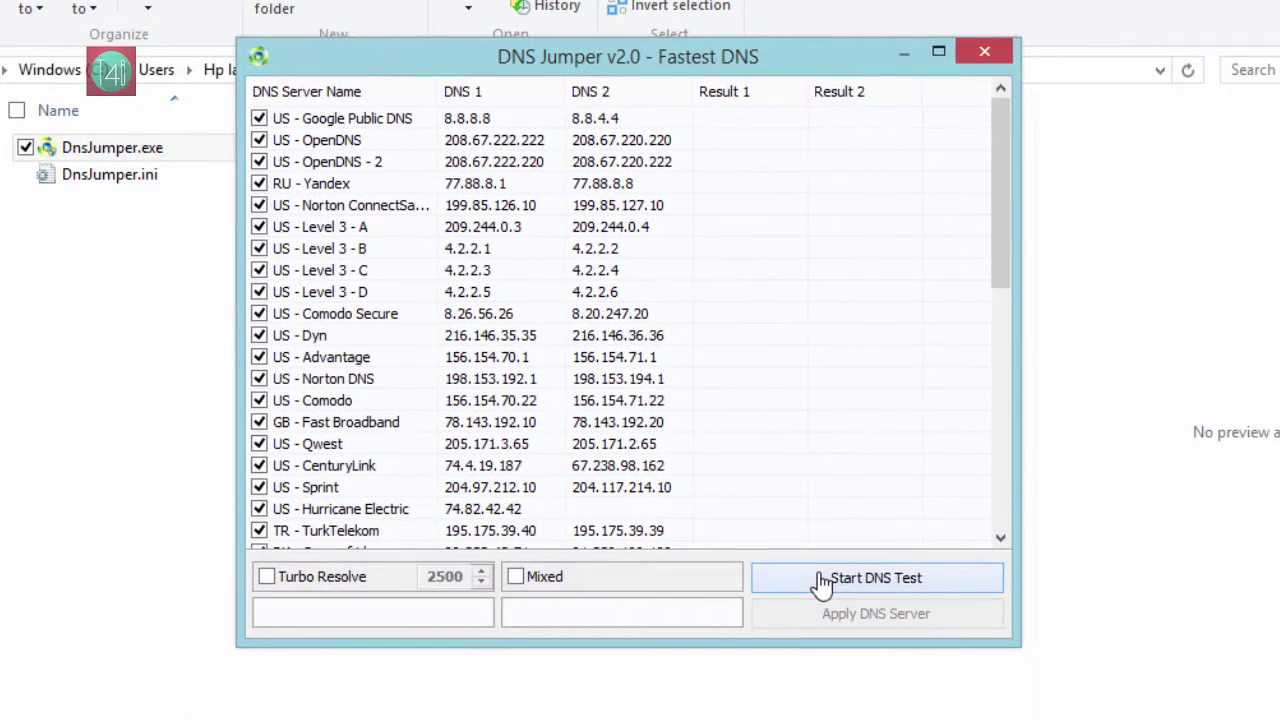
pyautogui.click(900, 654)
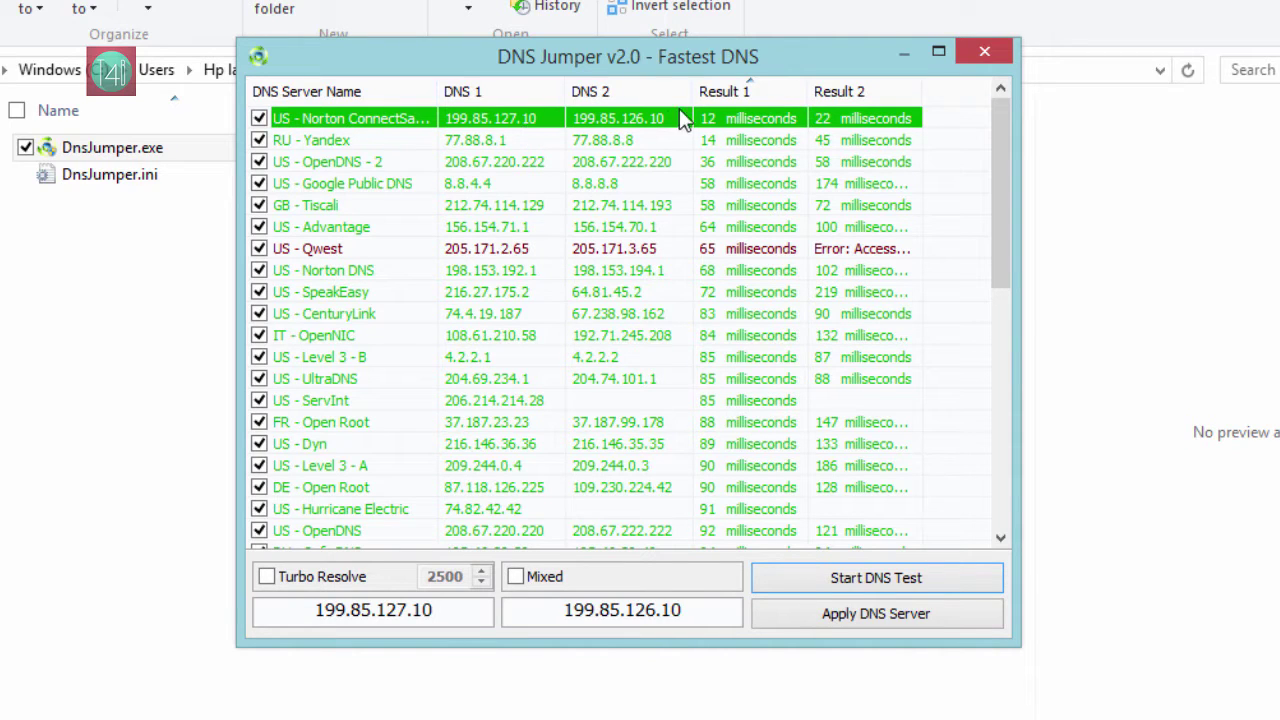
# Apply the US - Norton ConnectSafe servers 199.85.127.10 and 199.85.126.10 from the Fastest DNS results, then close the results and folder windows.
pyautogui.click(740, 139)
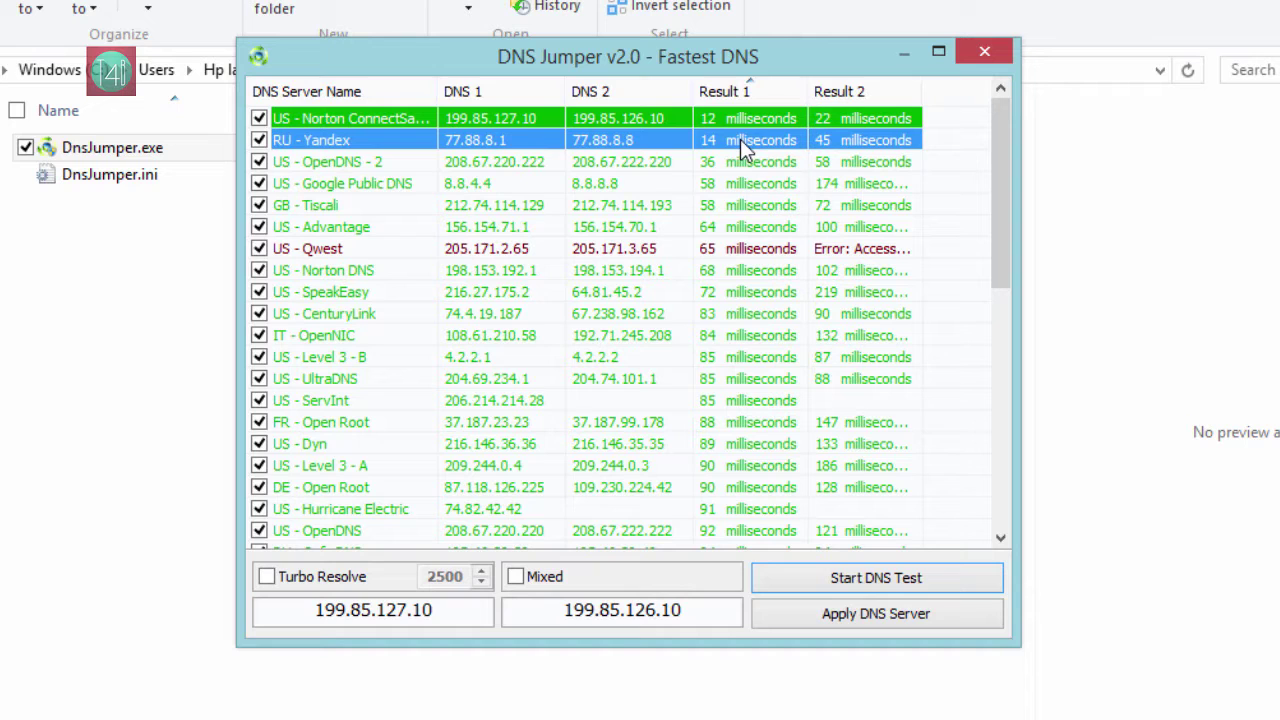
pyautogui.click(892, 119)
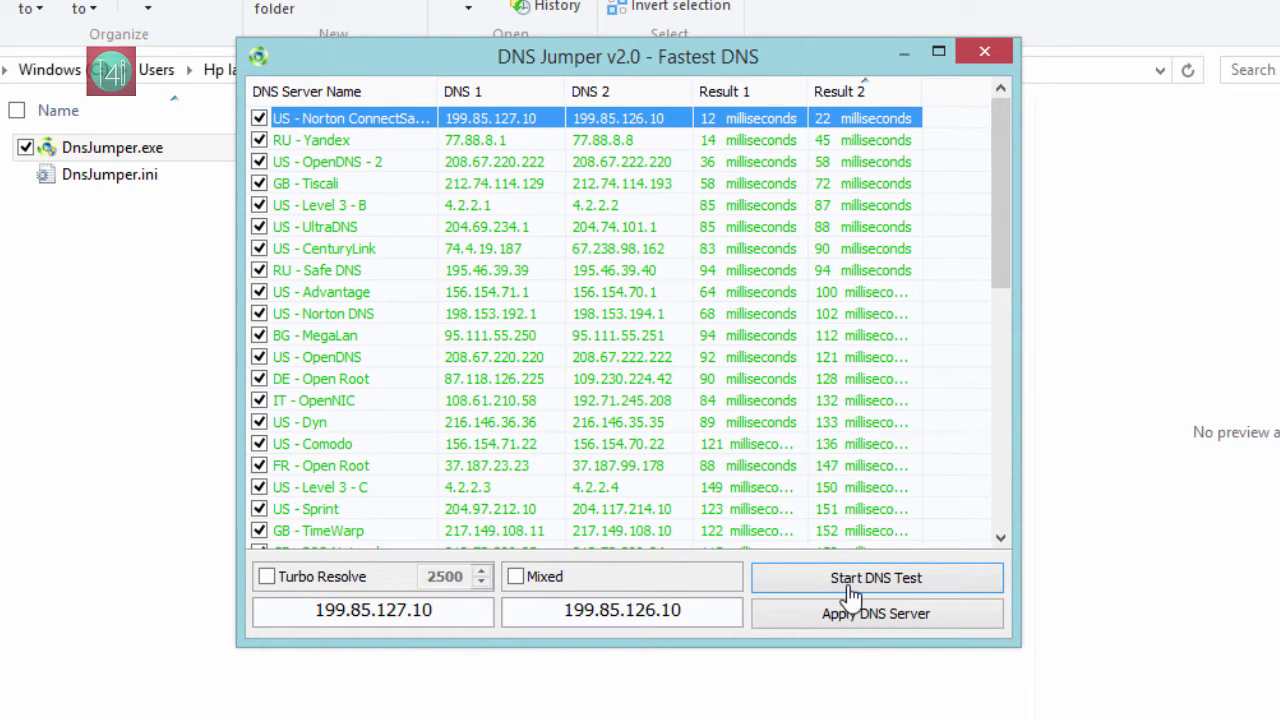
pyautogui.click(875, 625)
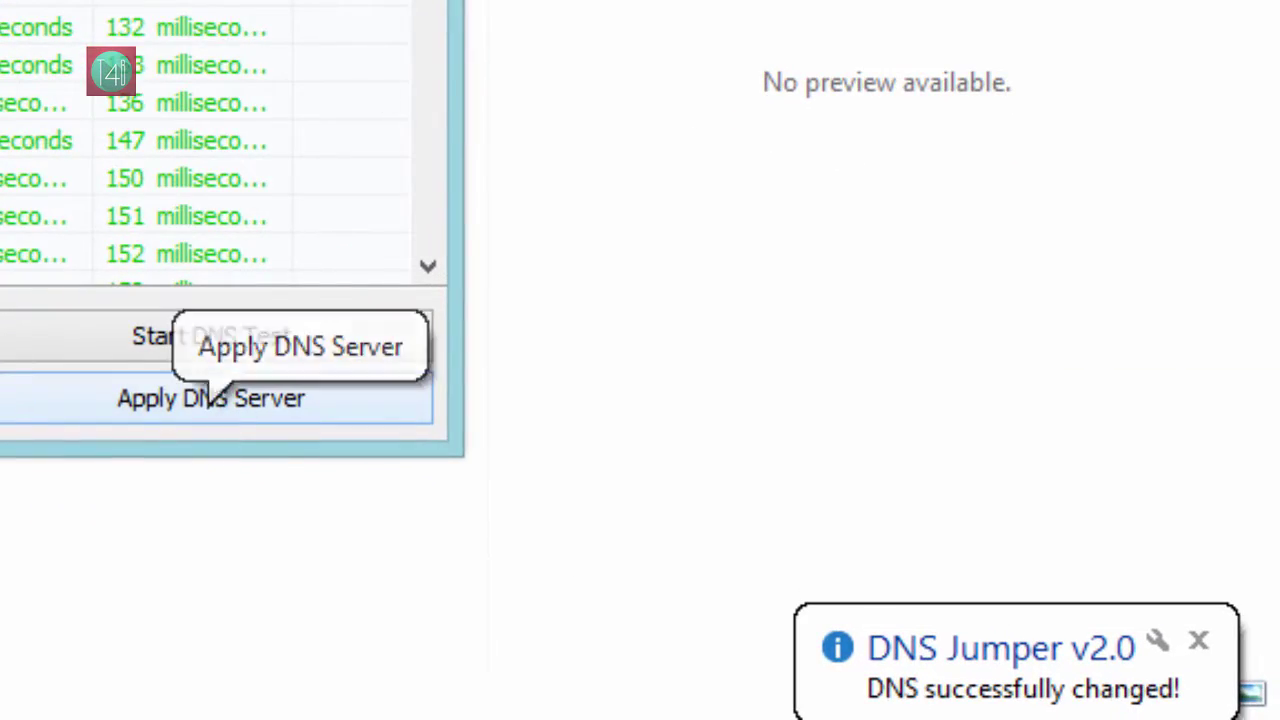
pyautogui.hotkey('alt', 'F4')
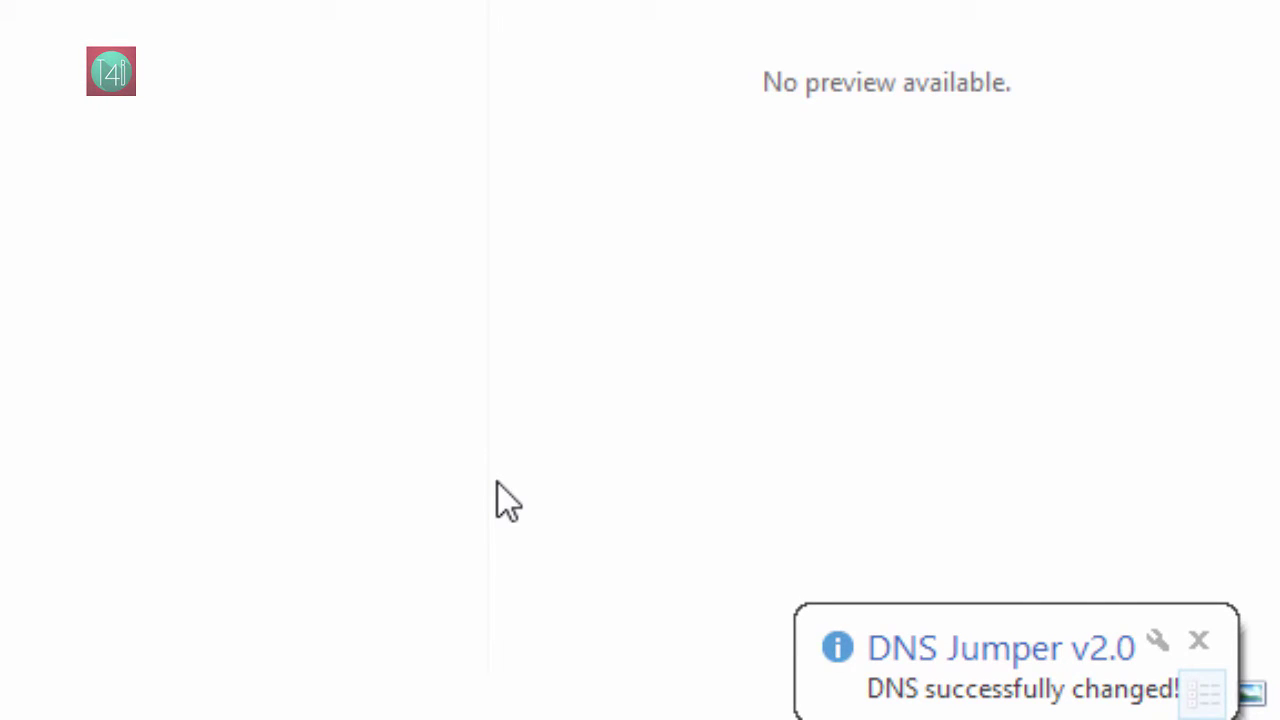
pyautogui.hotkey('alt', 'F4')
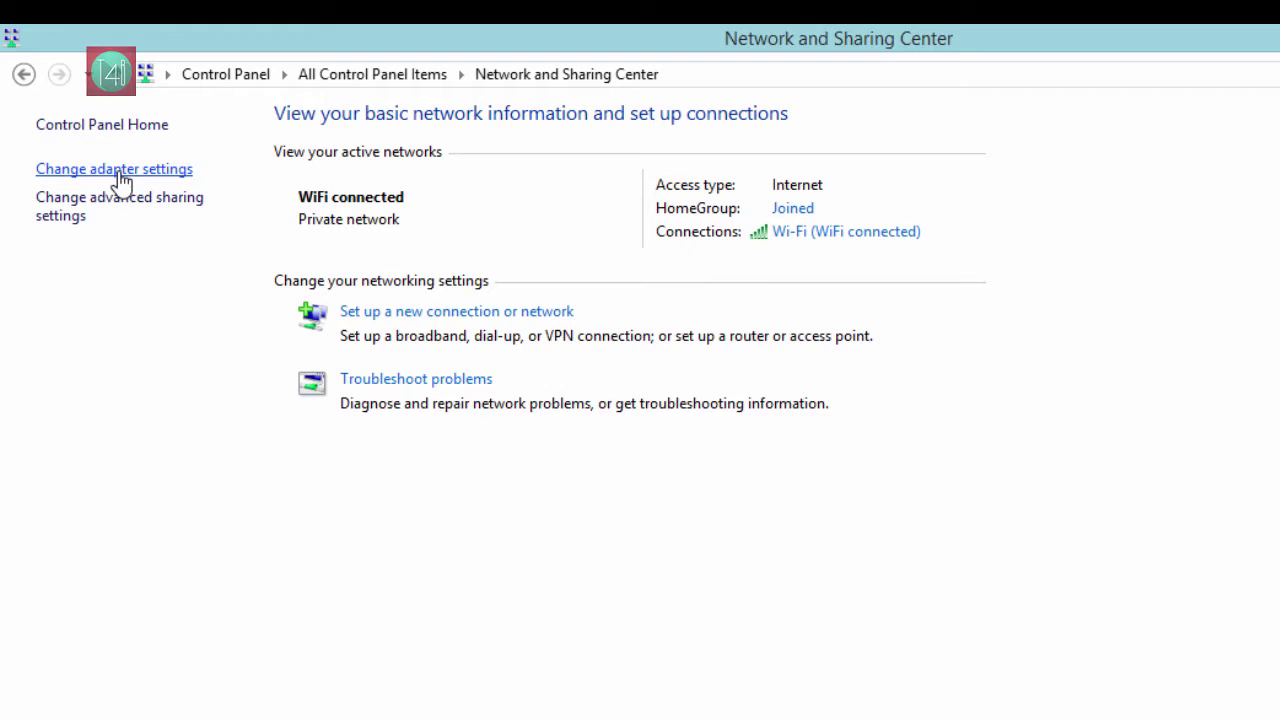
# Check the IPv4 DNS servers in the Wi-Fi adapter's connection details, then close all the network windows.
pyautogui.click(165, 177)
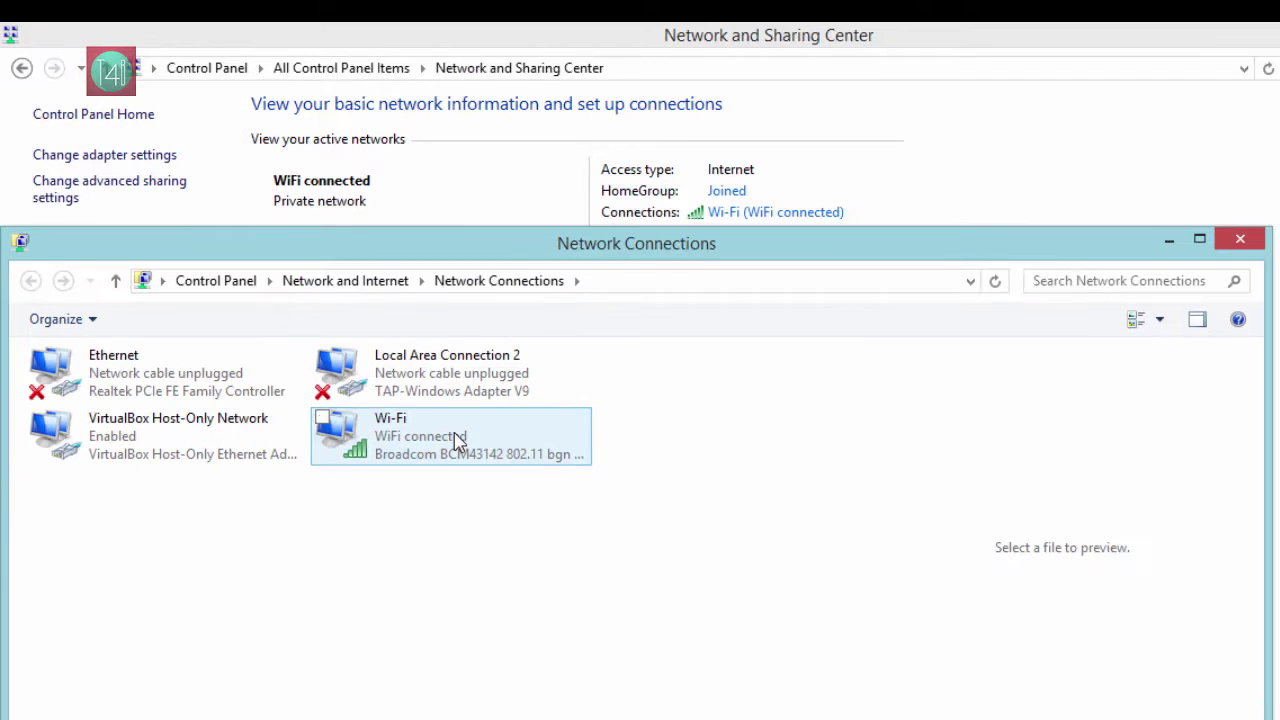
pyautogui.doubleClick(458, 440)
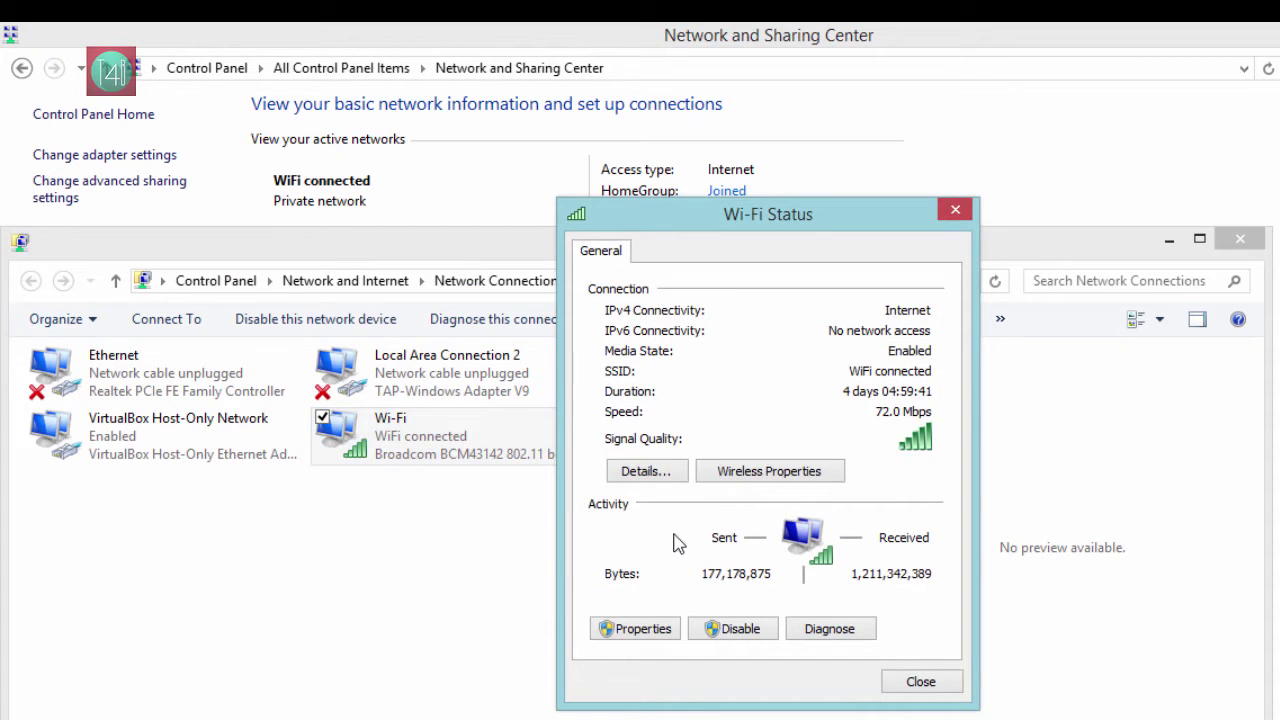
pyautogui.click(668, 474)
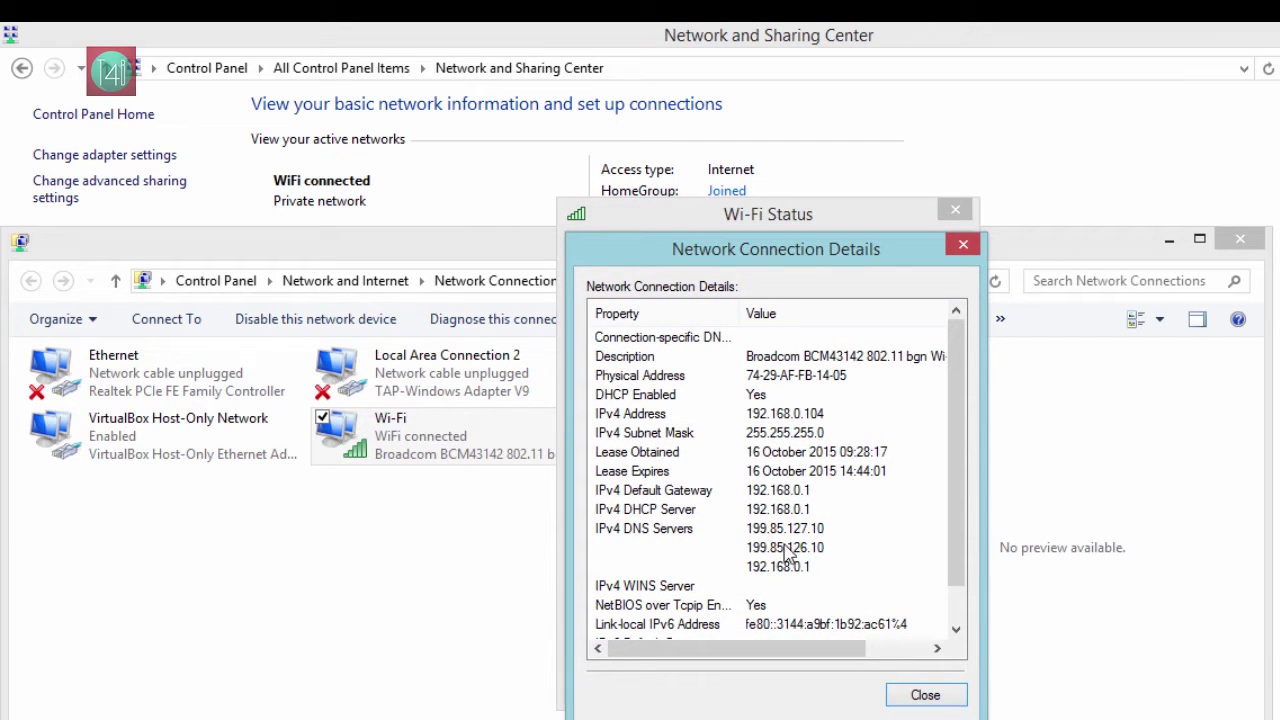
pyautogui.click(1241, 244)
pyautogui.click(966, 248)
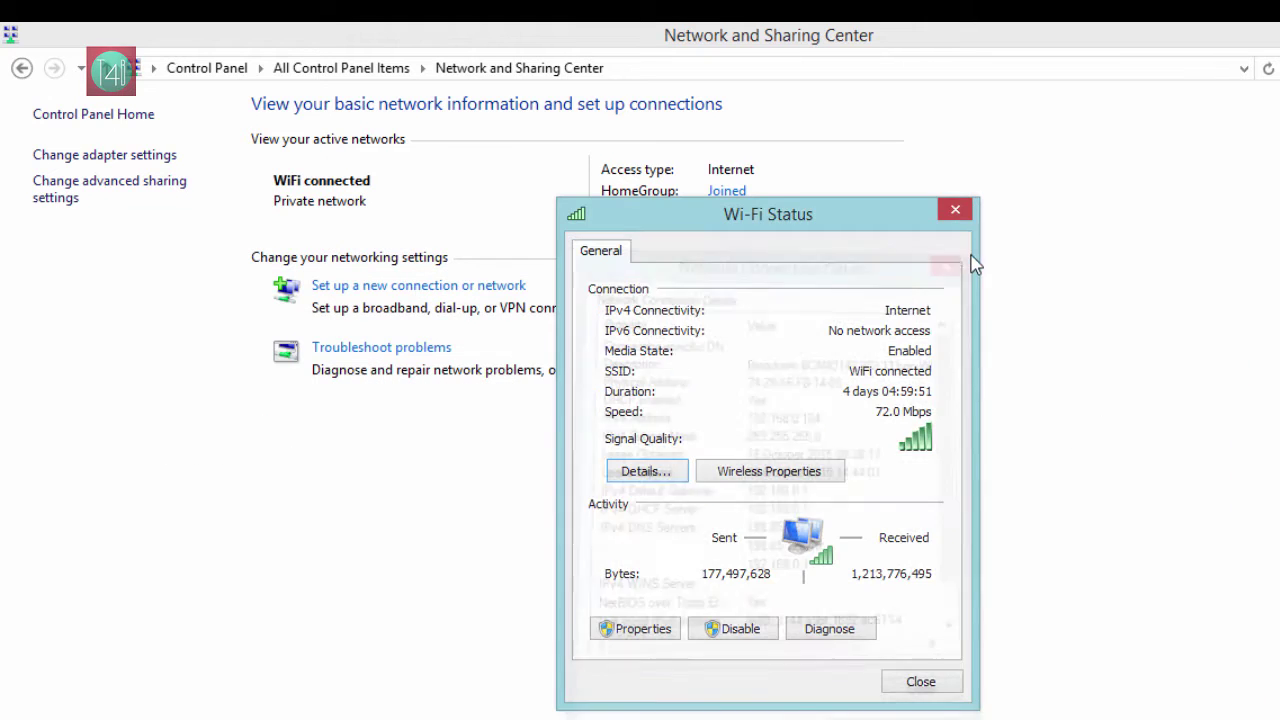
pyautogui.click(957, 213)
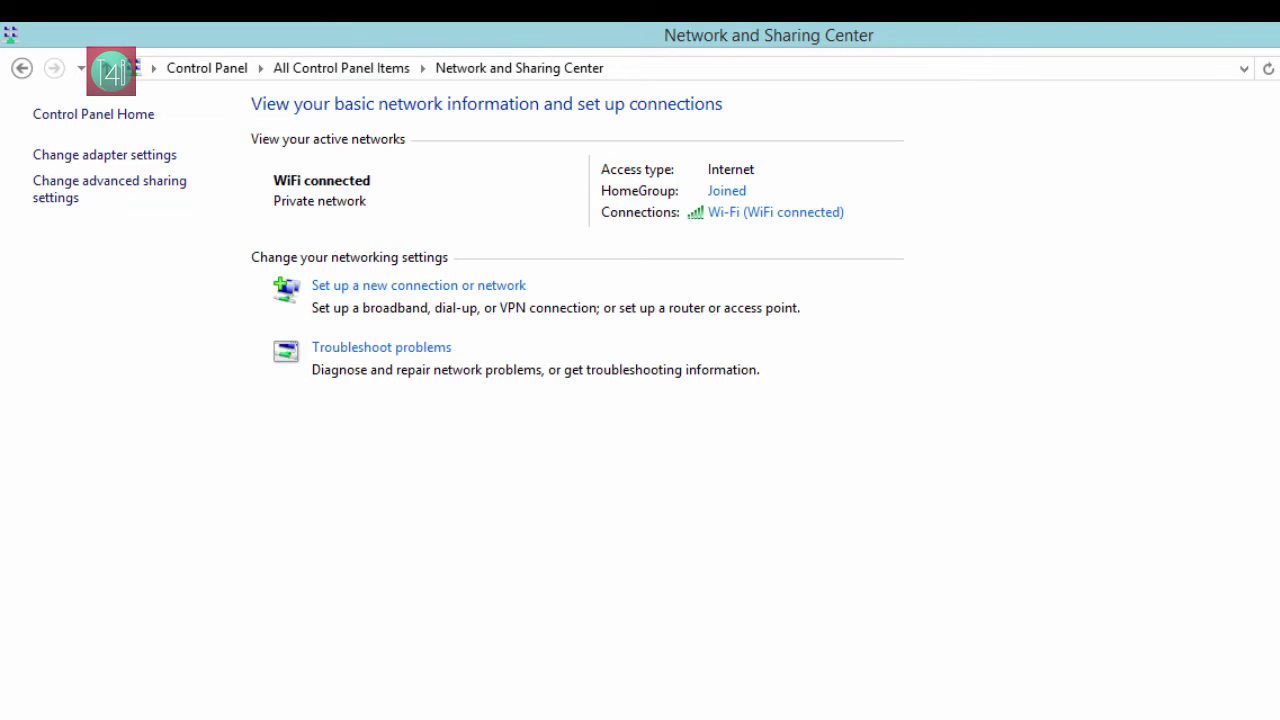
pyautogui.hotkey('alt', 'F4')
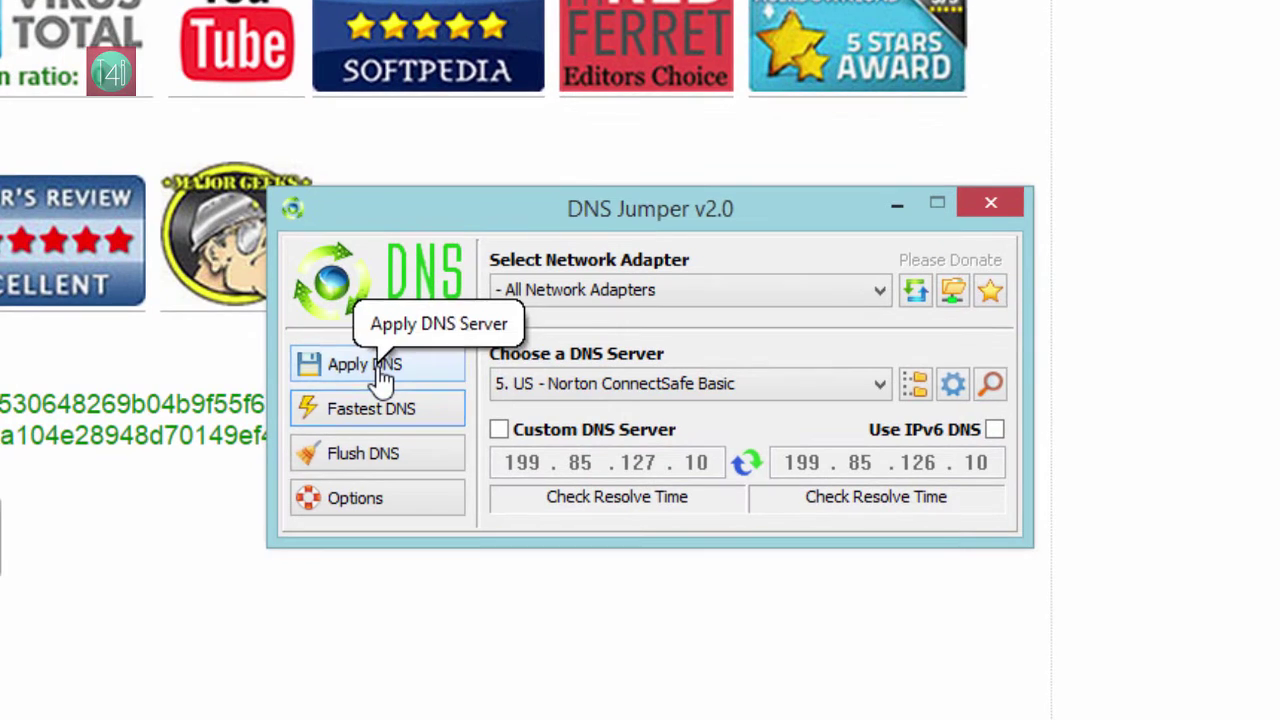
# Apply the US - Norton ConnectSafe Basic DNS server to all adapters, then switch the DNS group to Secure DNS List.
pyautogui.click(383, 378)
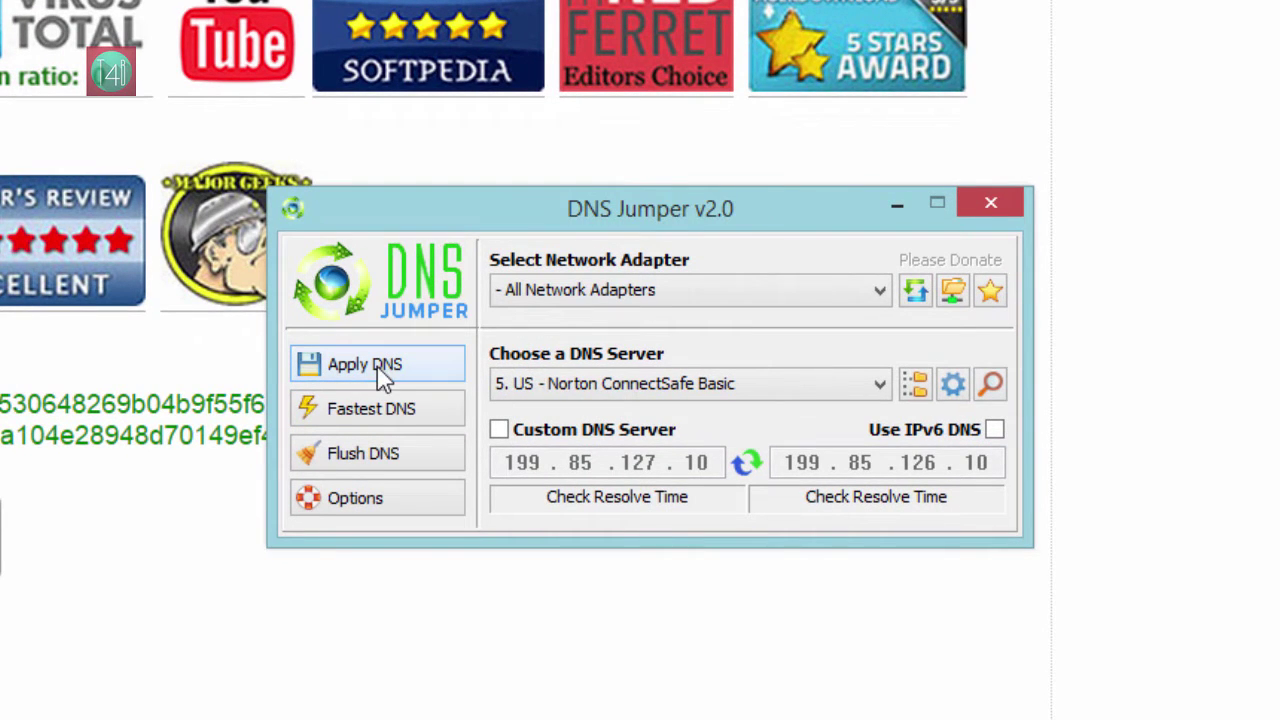
pyautogui.click(914, 383)
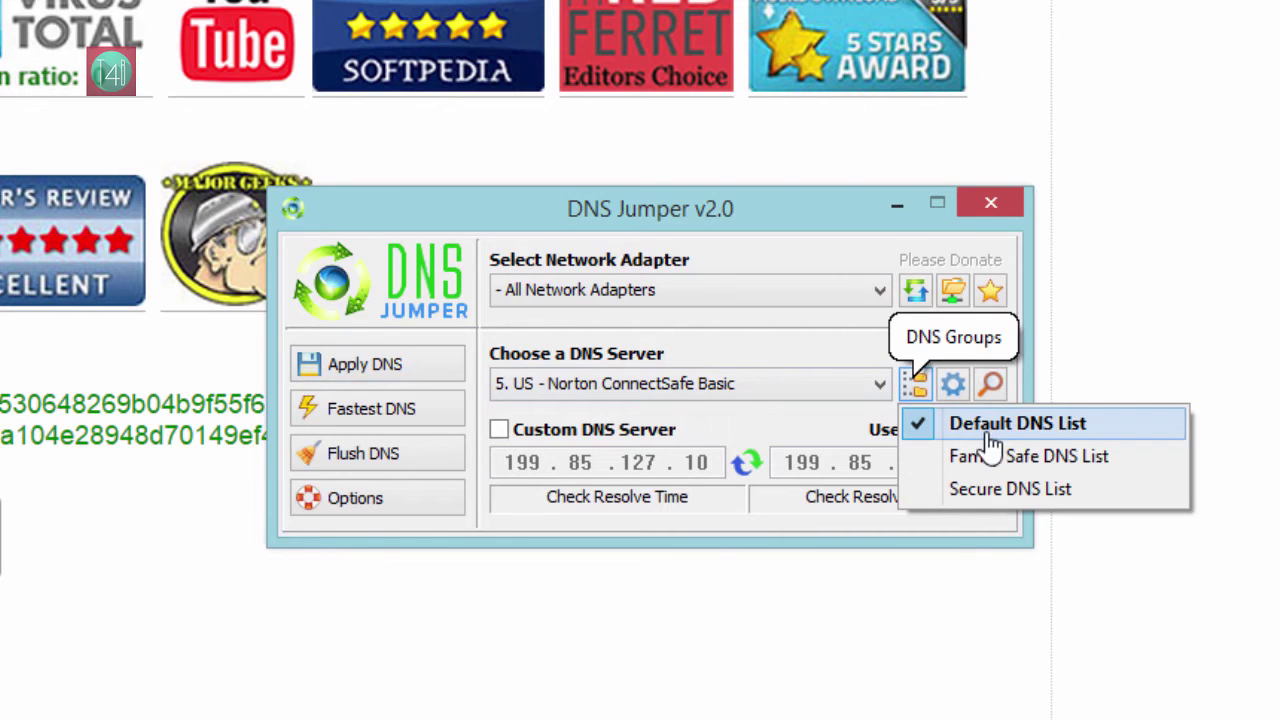
pyautogui.click(1018, 458)
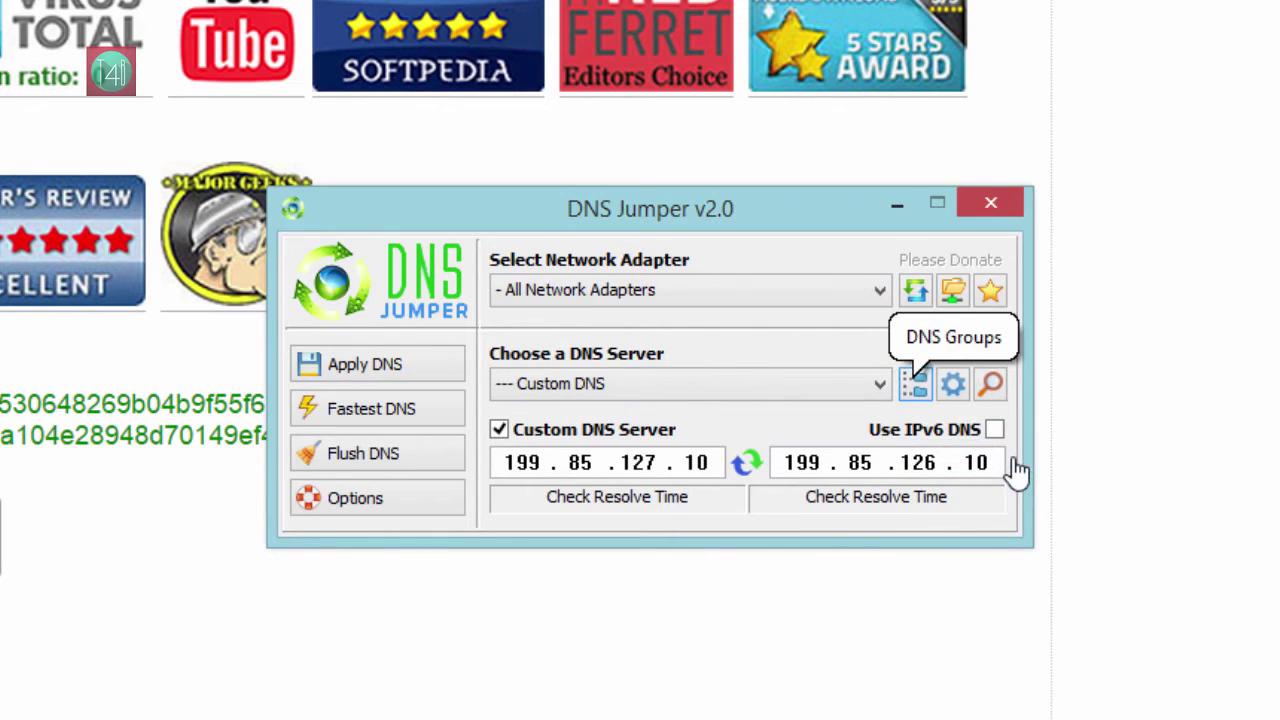
pyautogui.click(912, 390)
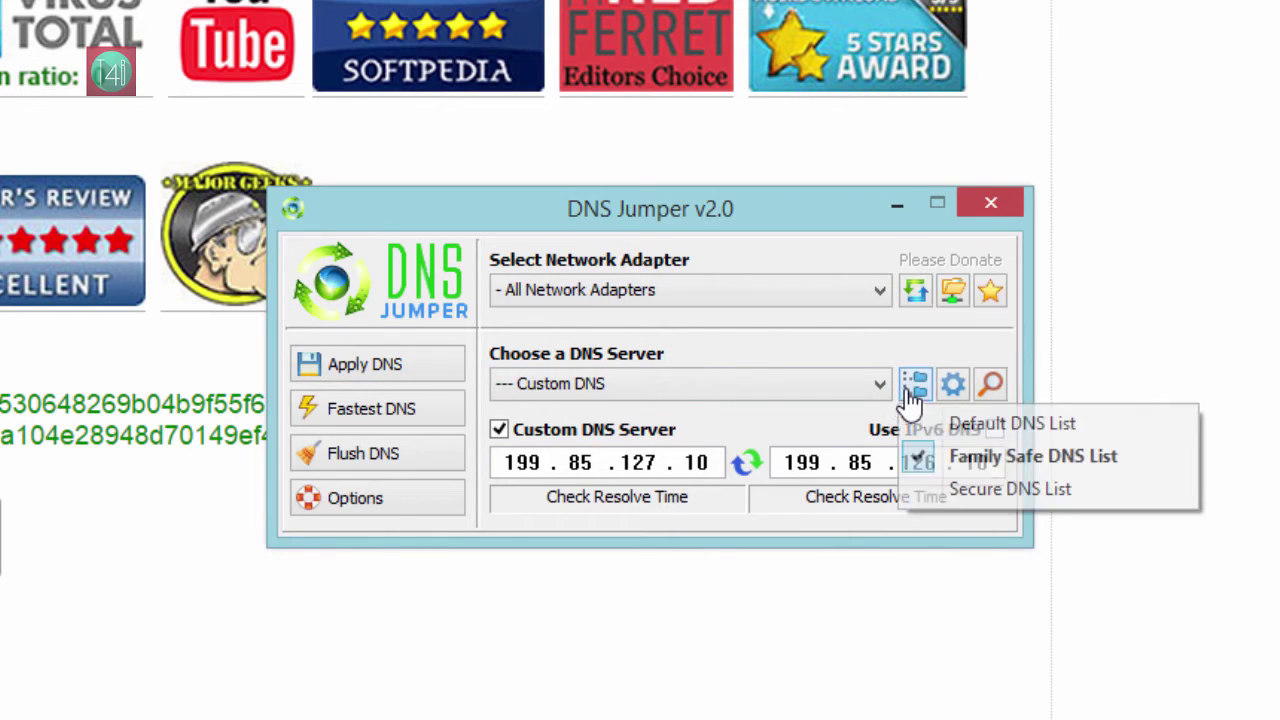
pyautogui.click(1012, 486)
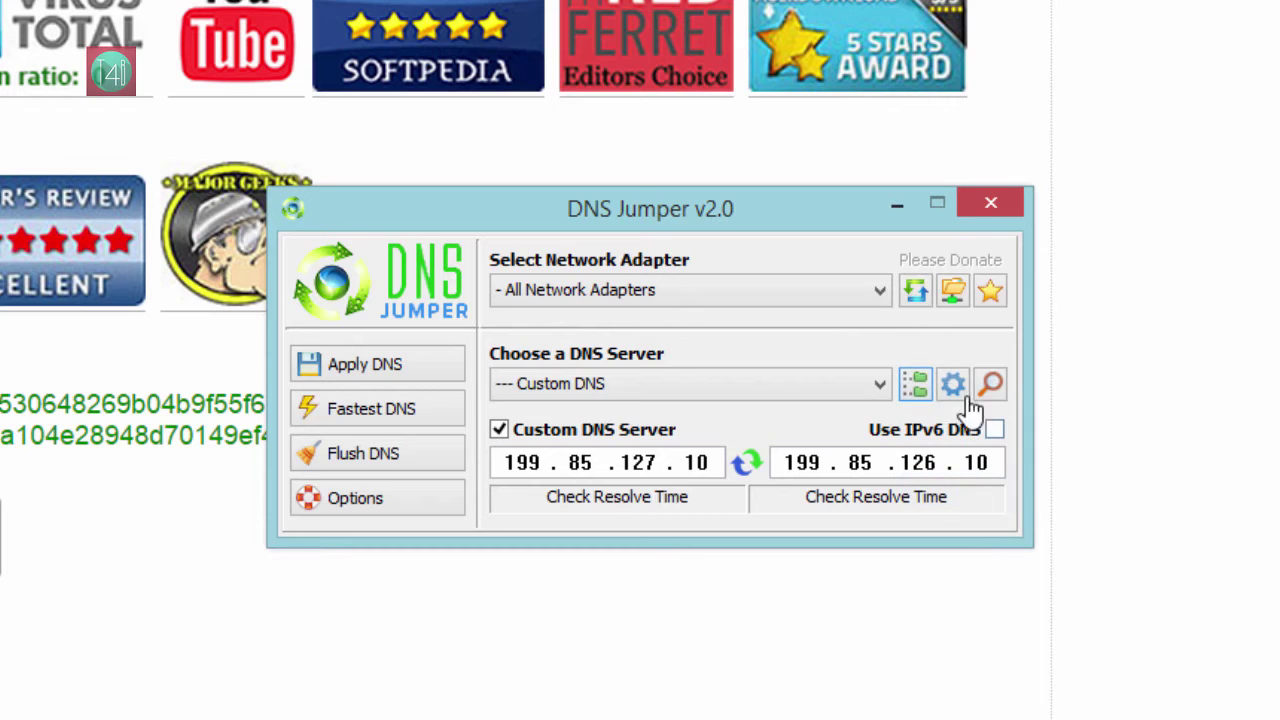
pyautogui.click(921, 385)
# Open the DNS Jumper settings and look over the general settings and the Secure DNS List entries.
pyautogui.click(952, 386)
pyautogui.click(952, 386)
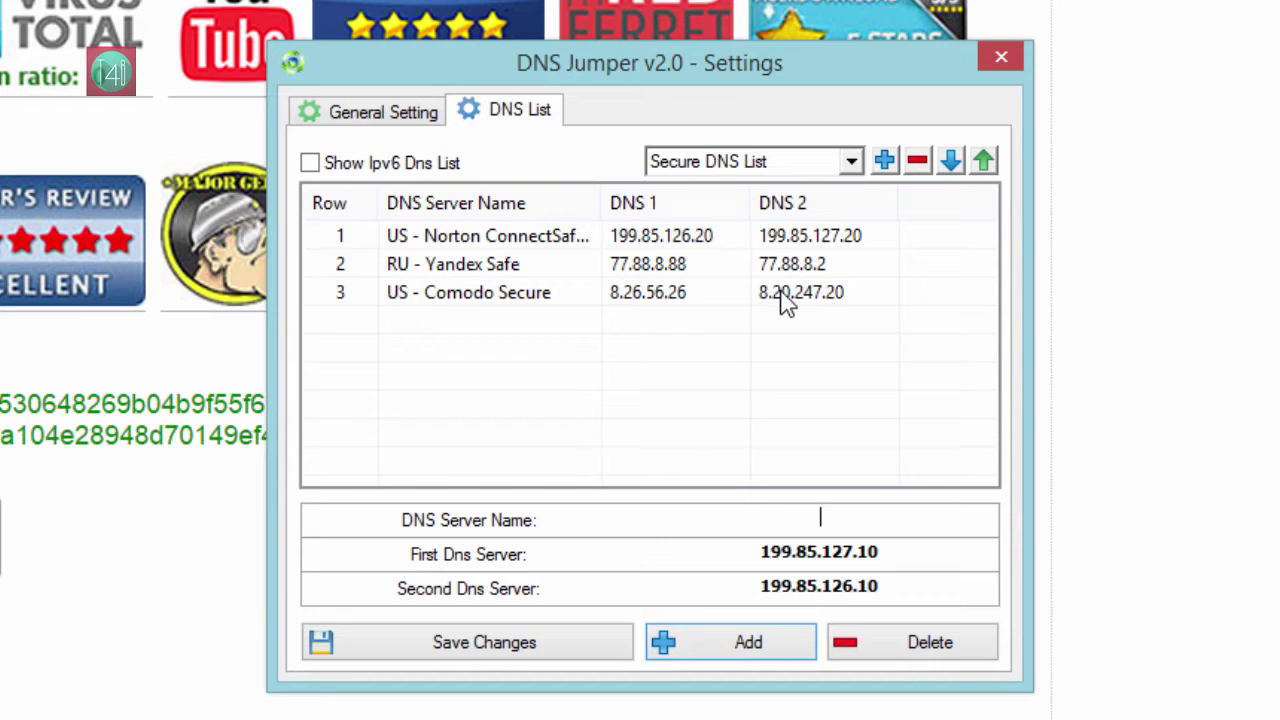
pyautogui.click(395, 120)
pyautogui.click(494, 113)
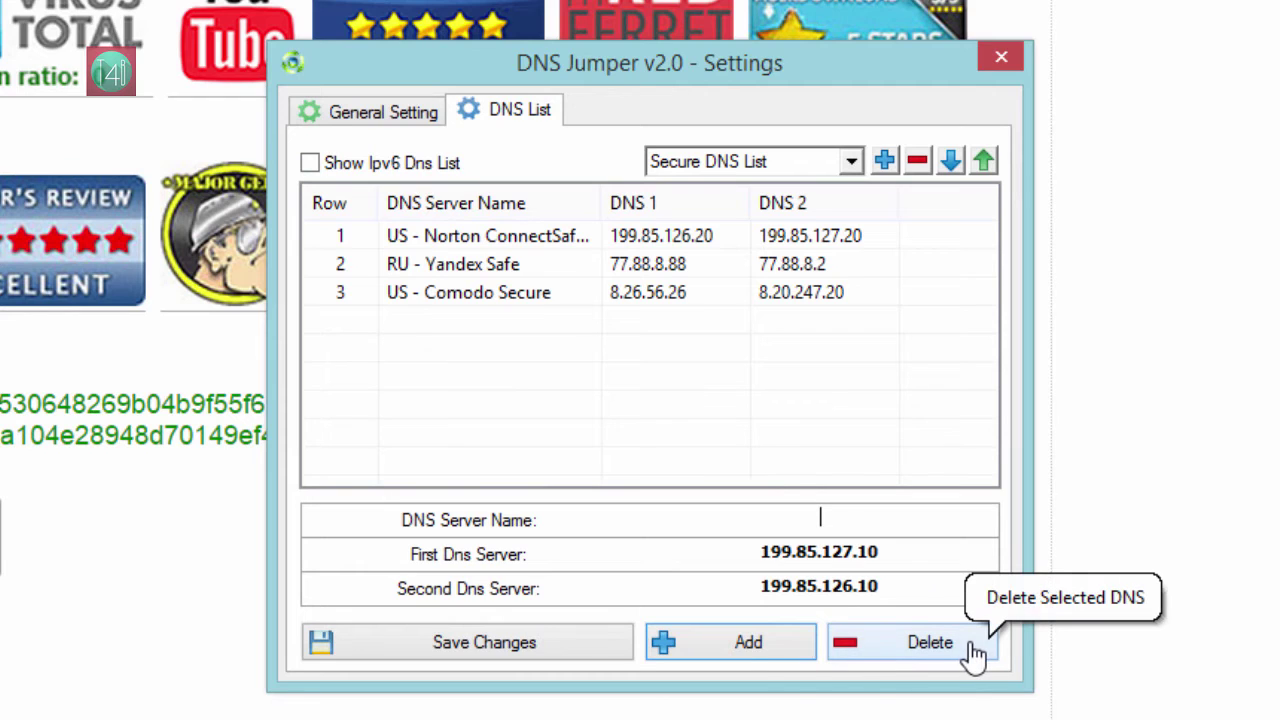
pyautogui.click(632, 652)
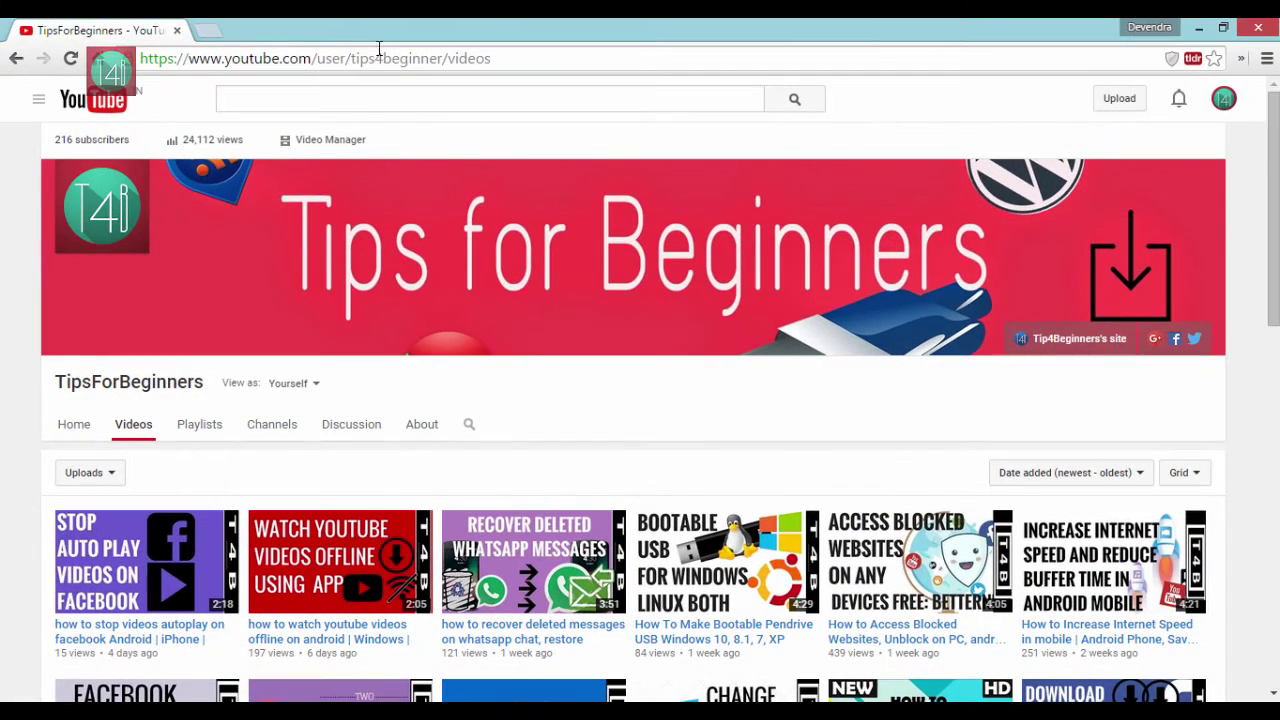
# Browse the TipsForBeginners channel's uploaded videos on YouTube in Google Chrome, loading more of them.
pyautogui.moveTo(526, 206)
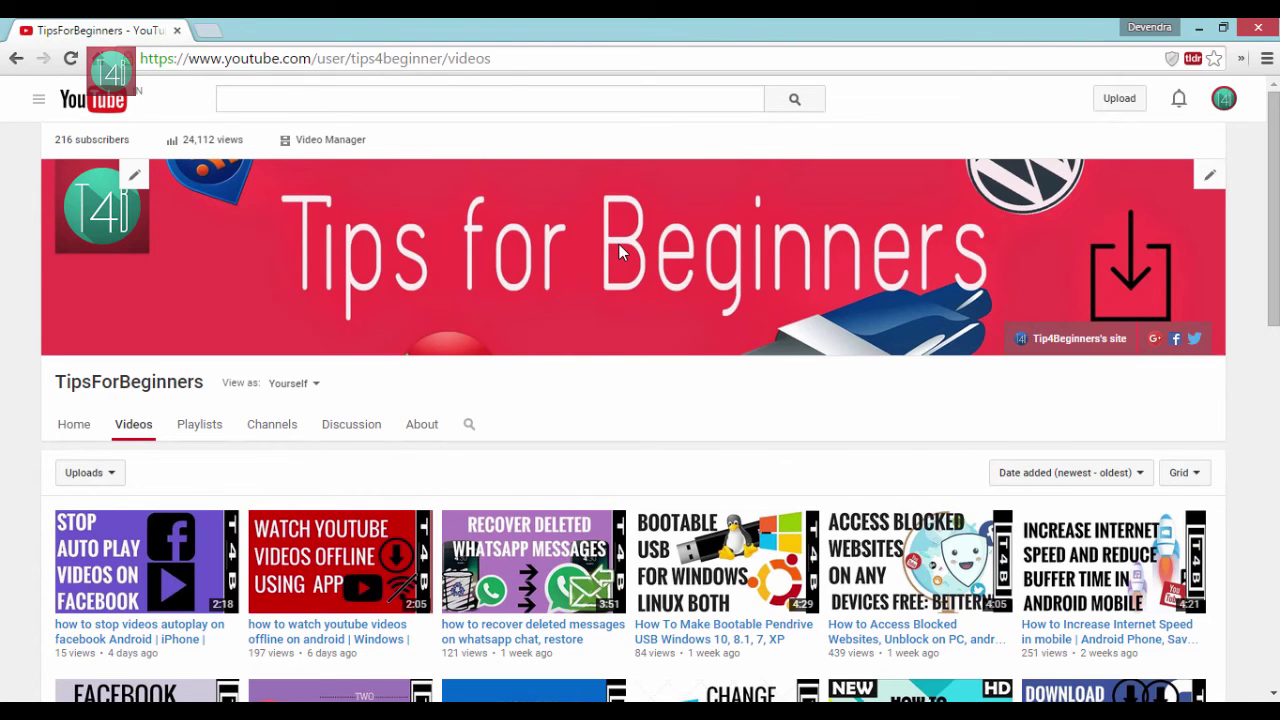
pyautogui.scroll(-1, 445, 365)
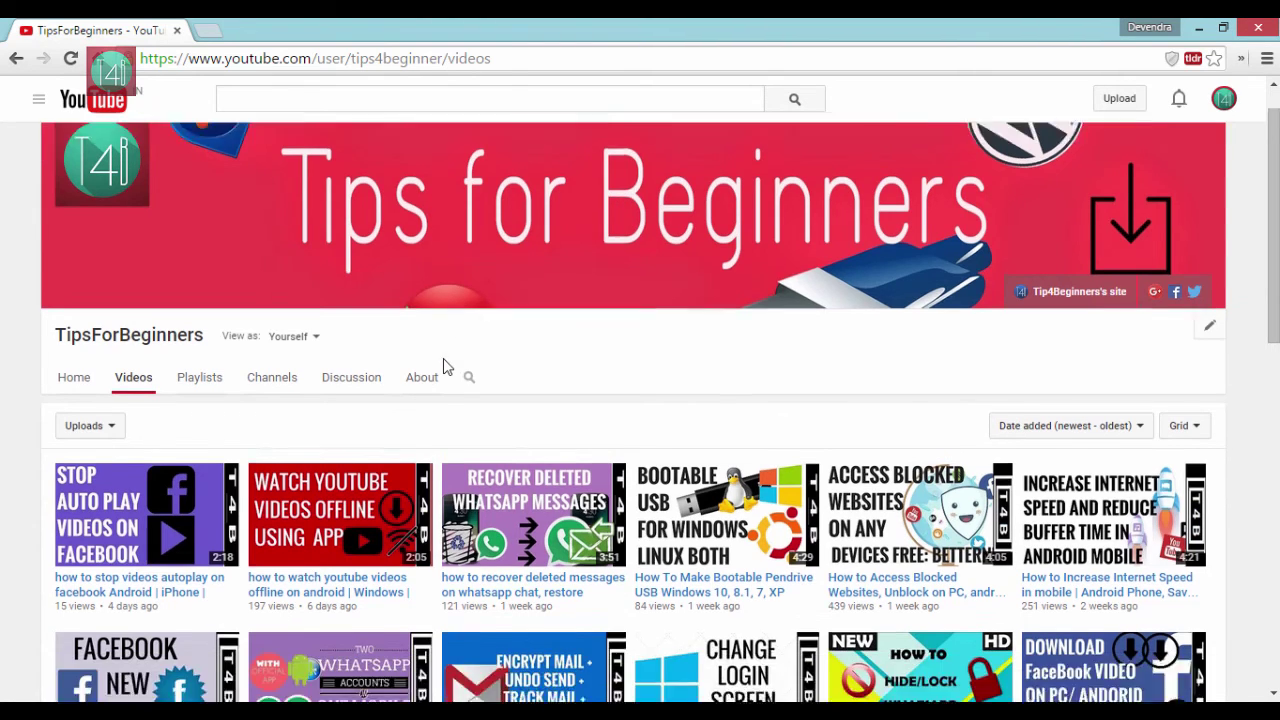
pyautogui.scroll(-7, 445, 366)
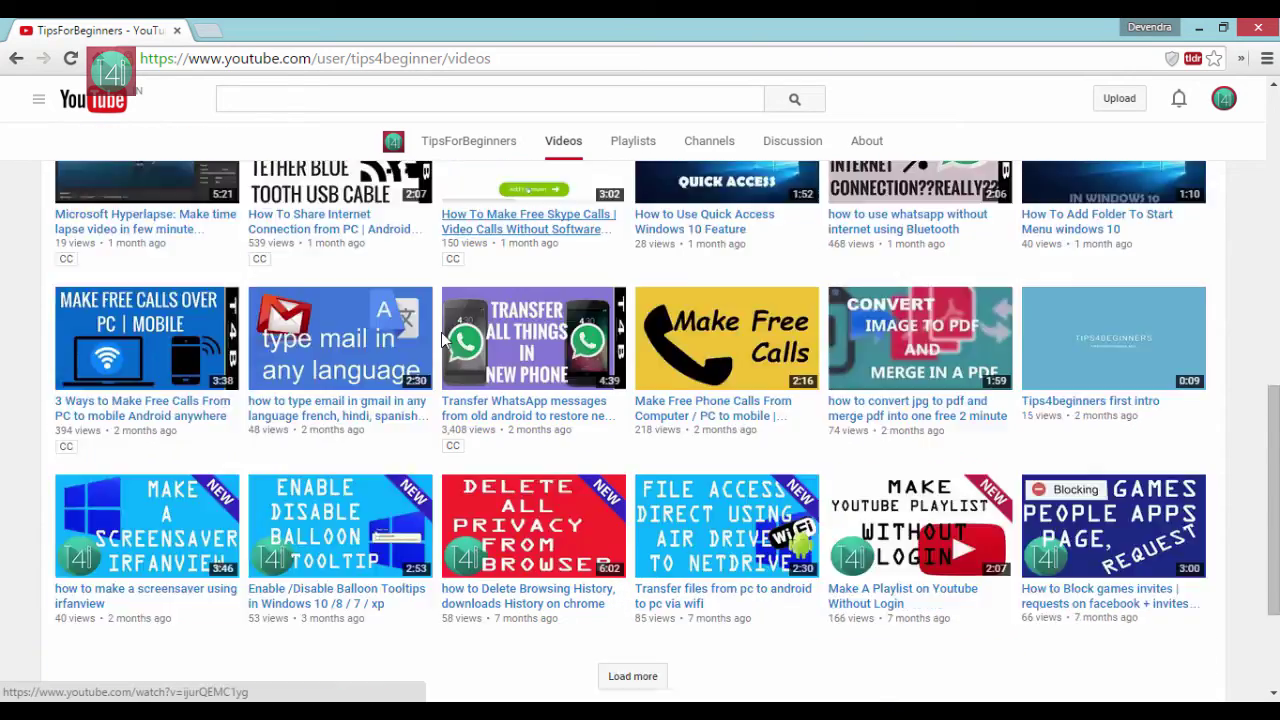
pyautogui.scroll(-3, 441, 340)
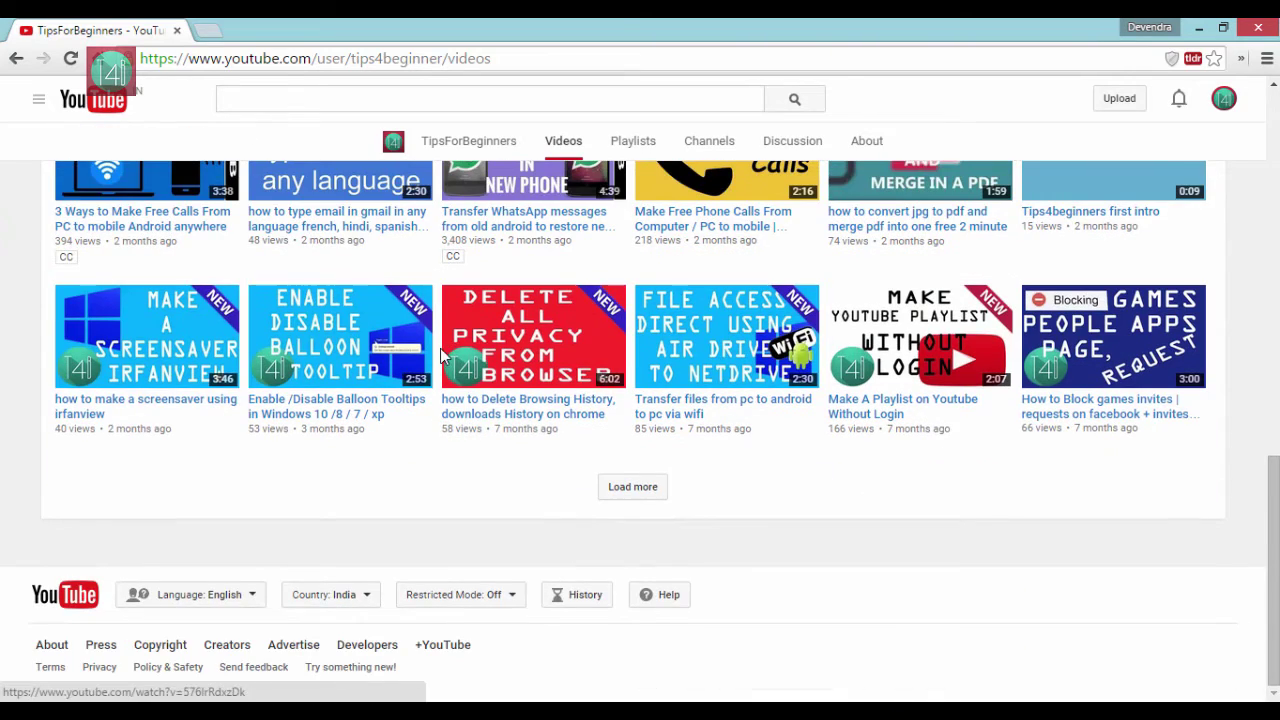
pyautogui.click(633, 488)
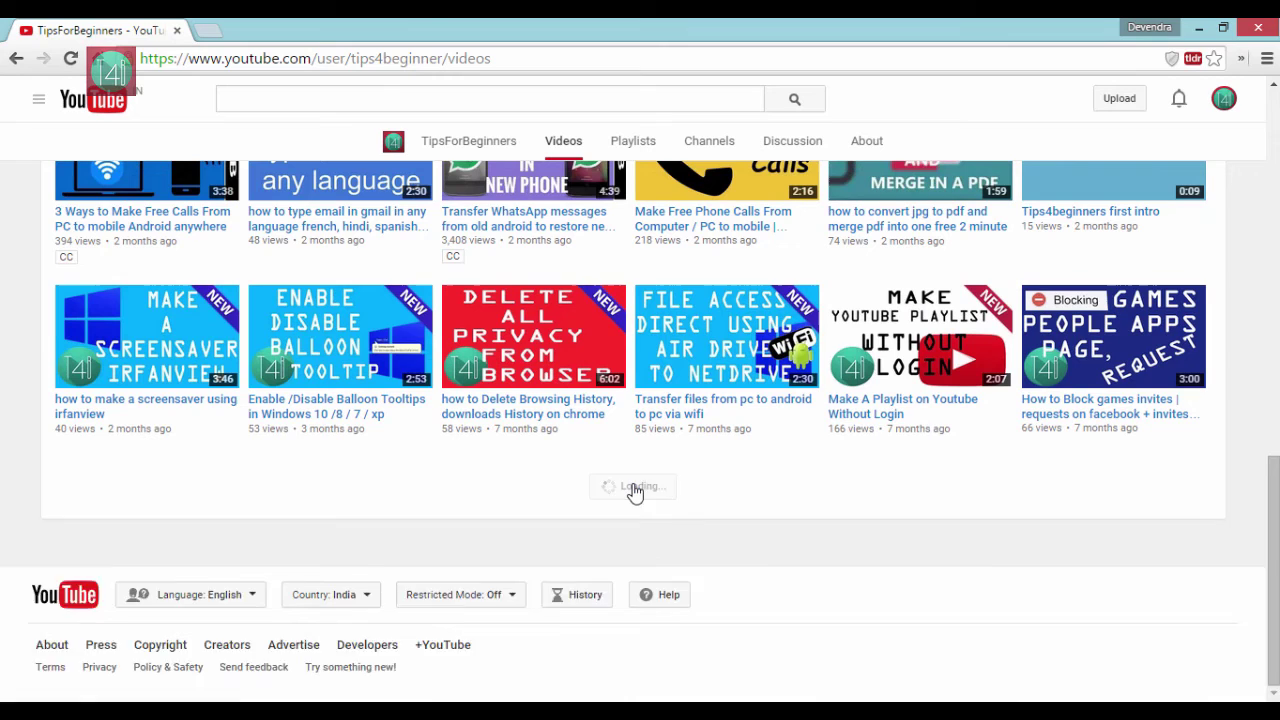
pyautogui.scroll(-5, 635, 488)
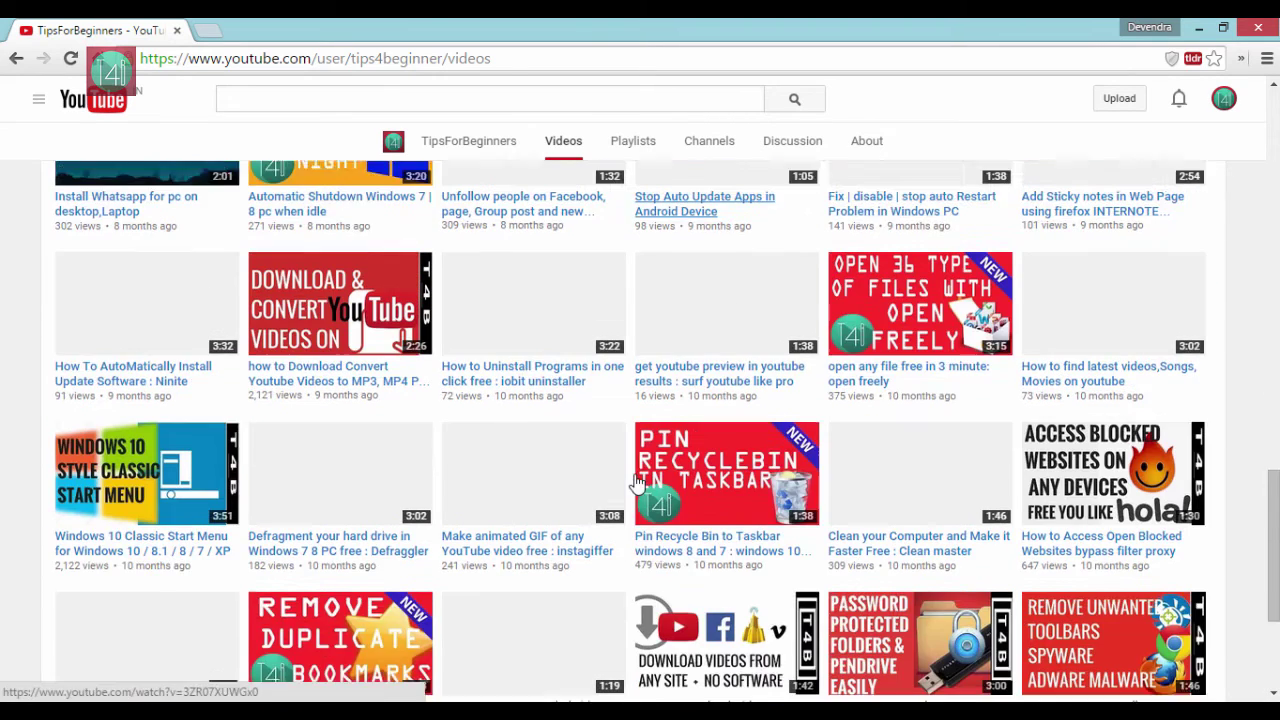